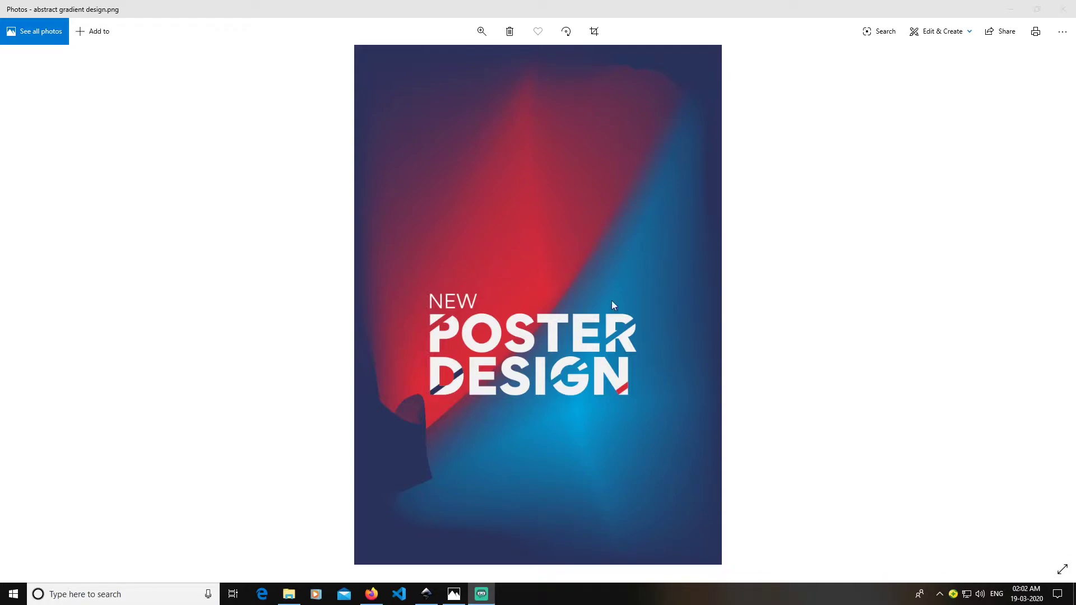
Bring the blank A4 Inkscape document to the front, setting aside the Photos reference poster
click(427, 593)
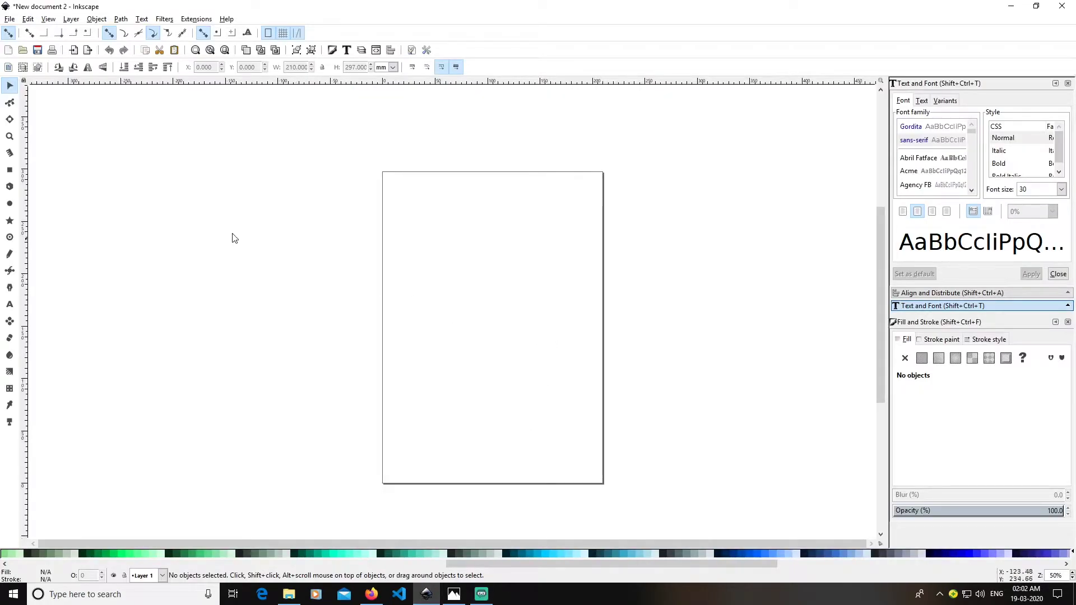
Draw a cyan rectangle snapped to the page border, covering the whole 210 × 297 mm page
click(10, 170)
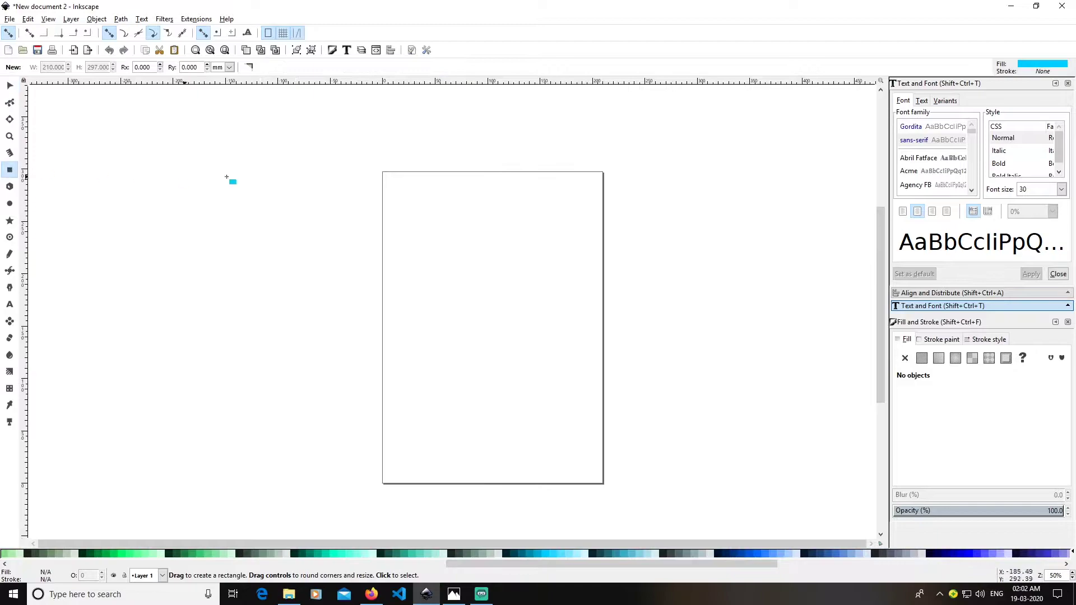
click(267, 33)
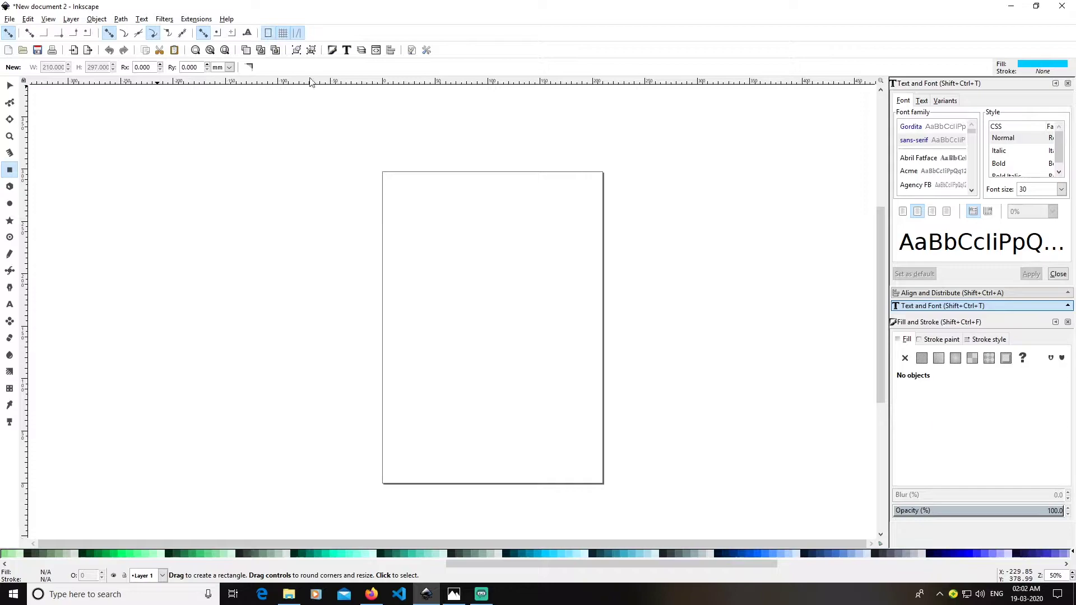
mouse_move(383, 172)
mouse_down()
mouse_move(499, 385)
mouse_move(583, 480)
mouse_move(603, 483)
mouse_up()
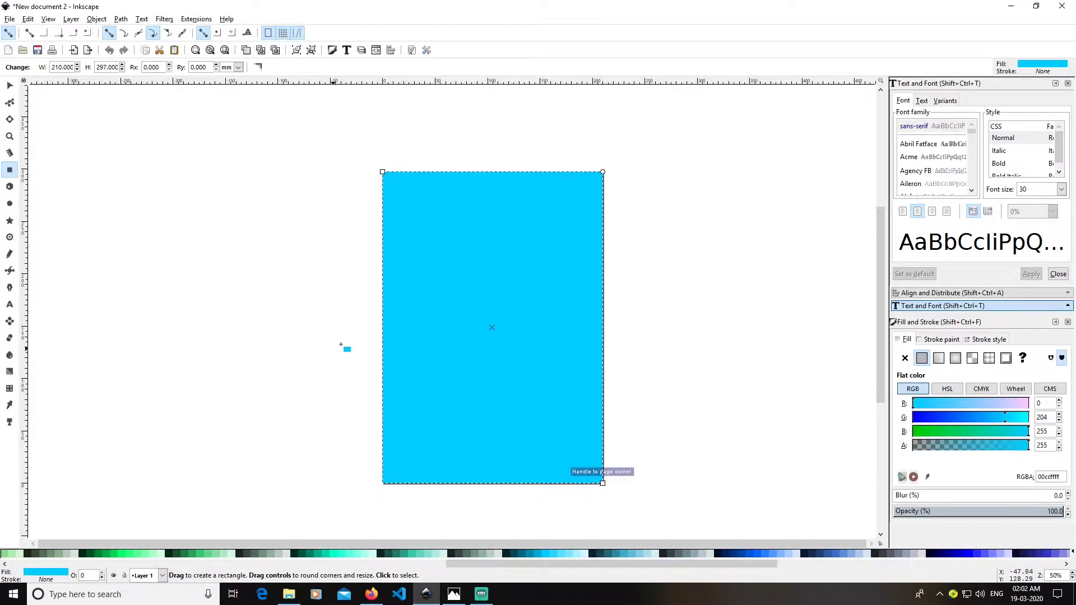
click(7, 389)
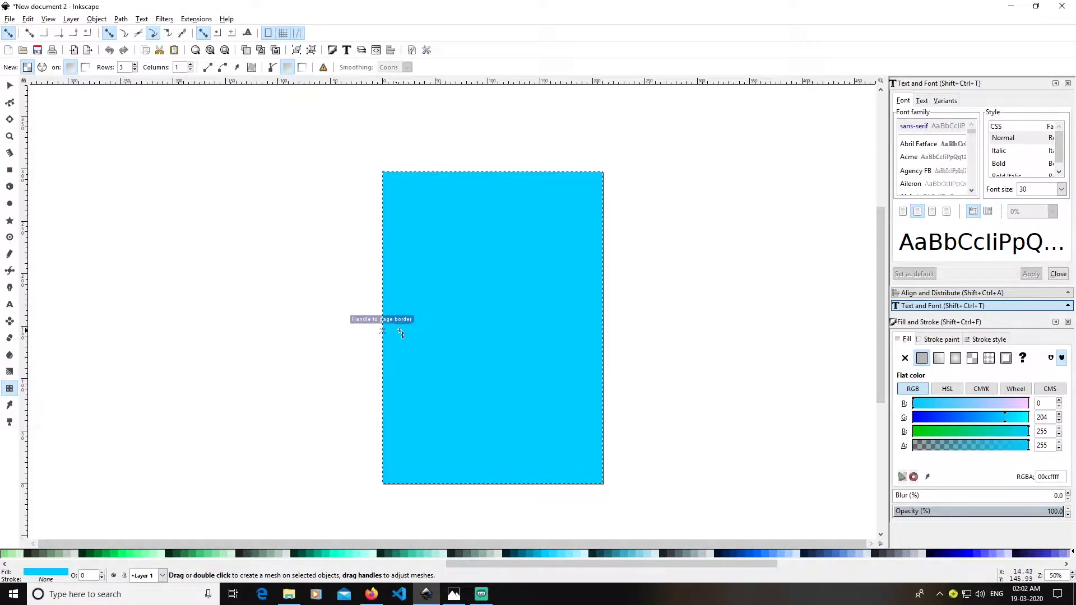
Add a three-row mesh gradient to the rectangle and colour its four left-edge nodes dark blue
drag(600, 332, 611, 346)
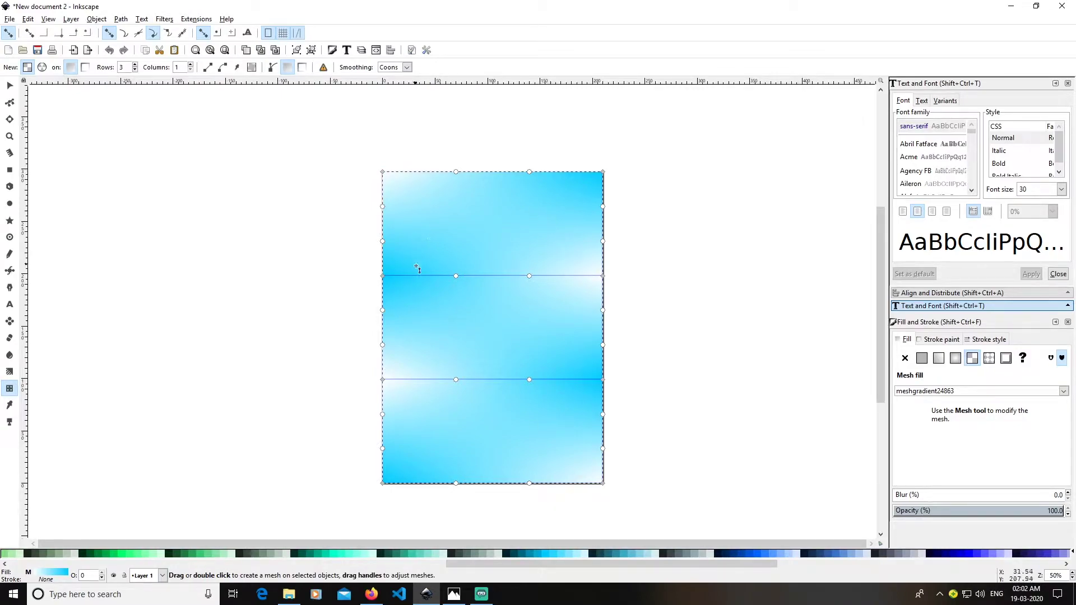
click(383, 172)
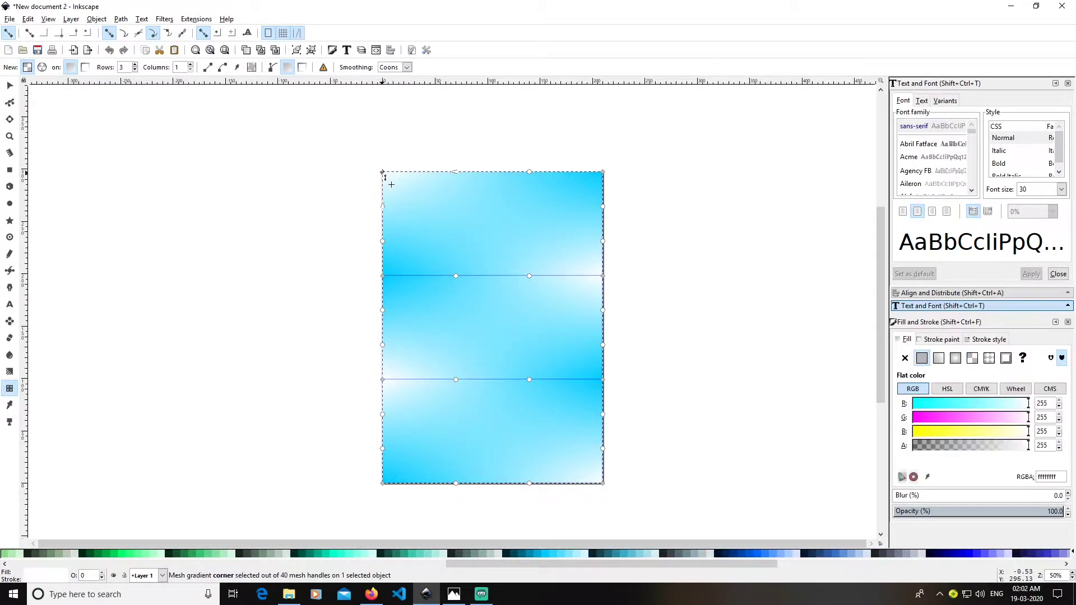
click(733, 554)
click(382, 276)
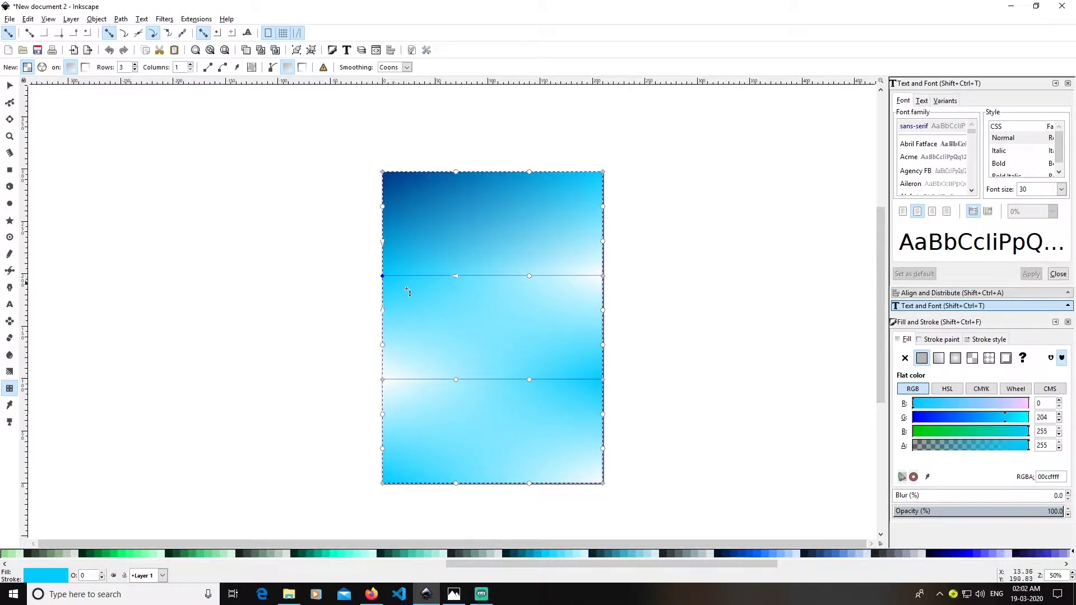
click(734, 554)
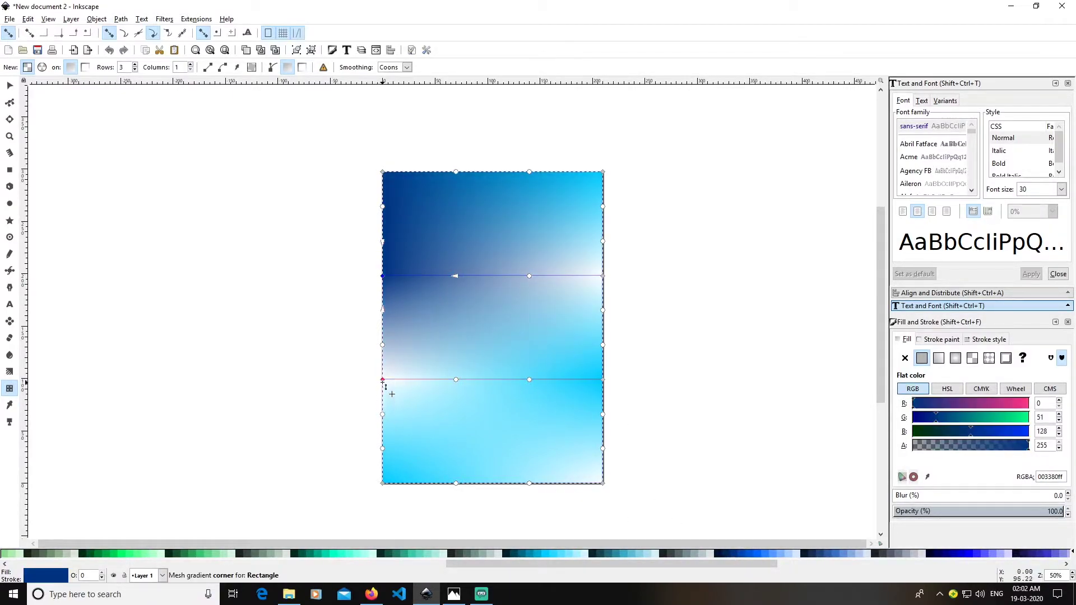
click(382, 379)
click(733, 555)
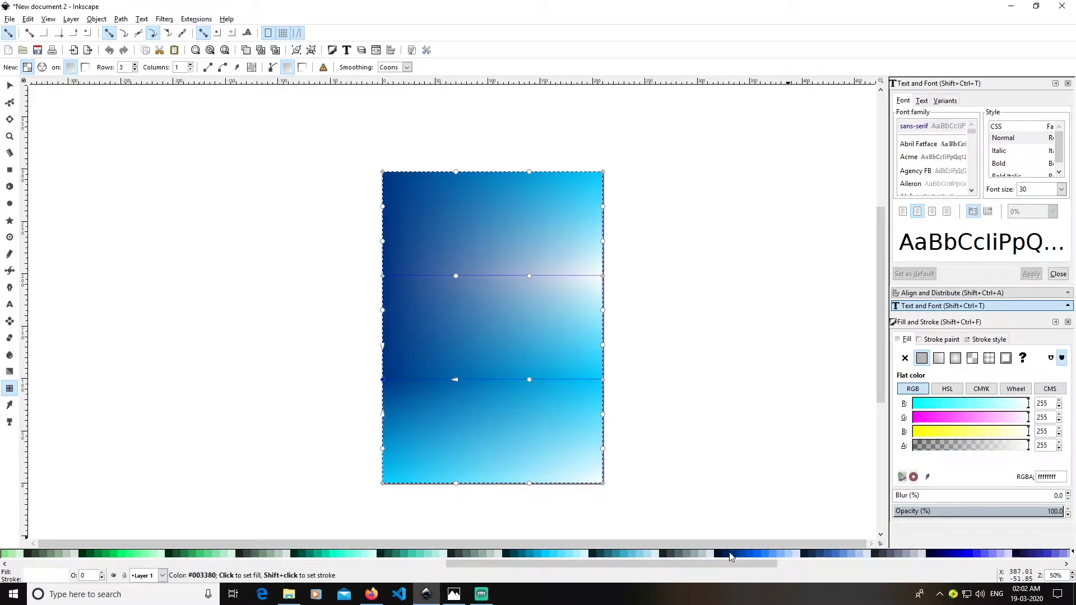
click(382, 483)
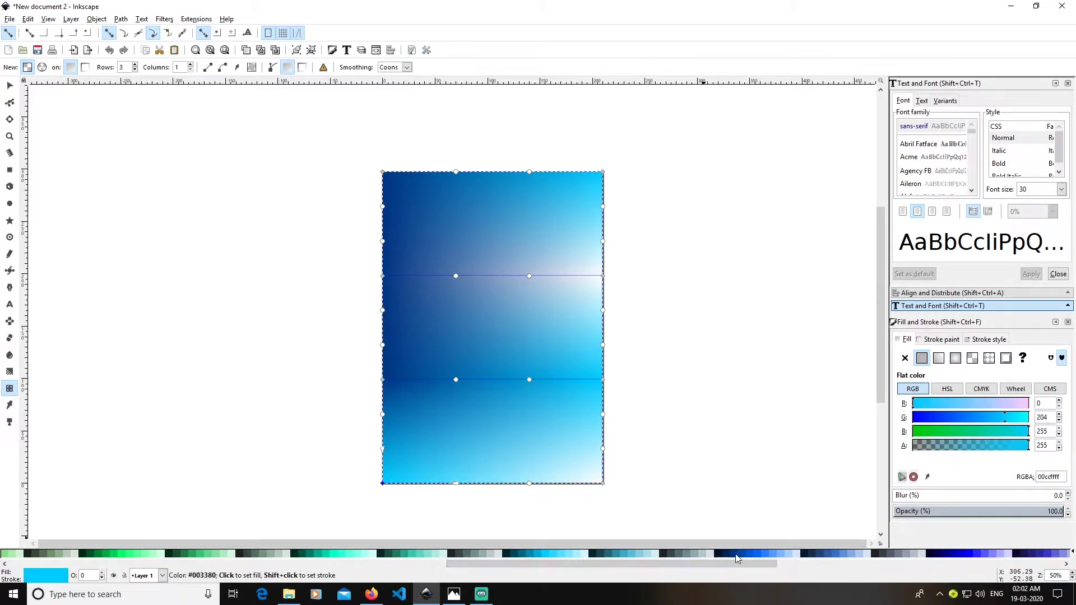
click(737, 555)
Colour the four right-edge mesh nodes dark blue (003380) as well
click(602, 483)
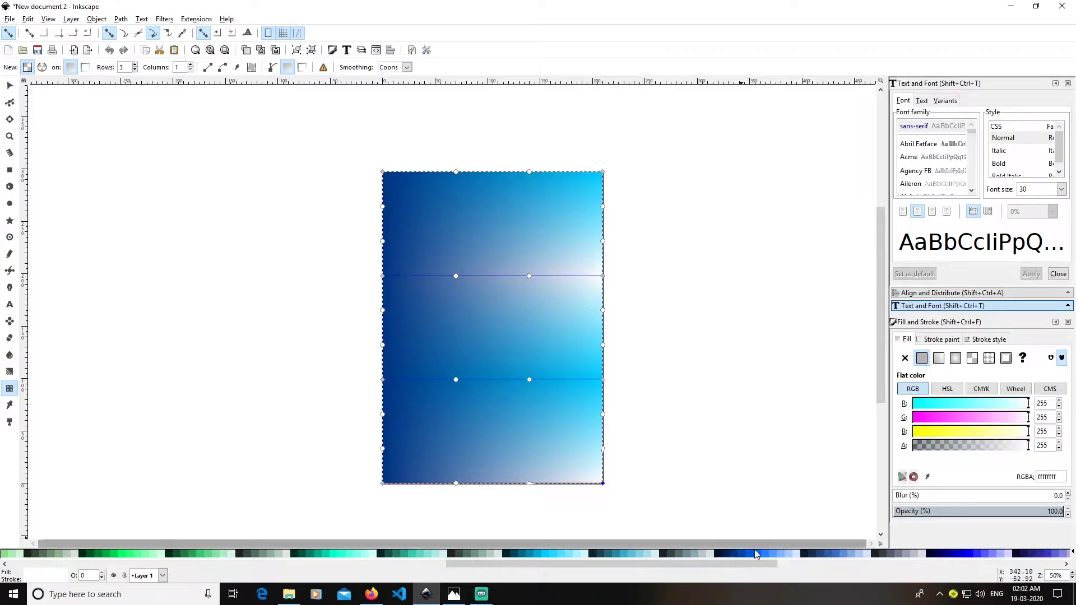
click(734, 555)
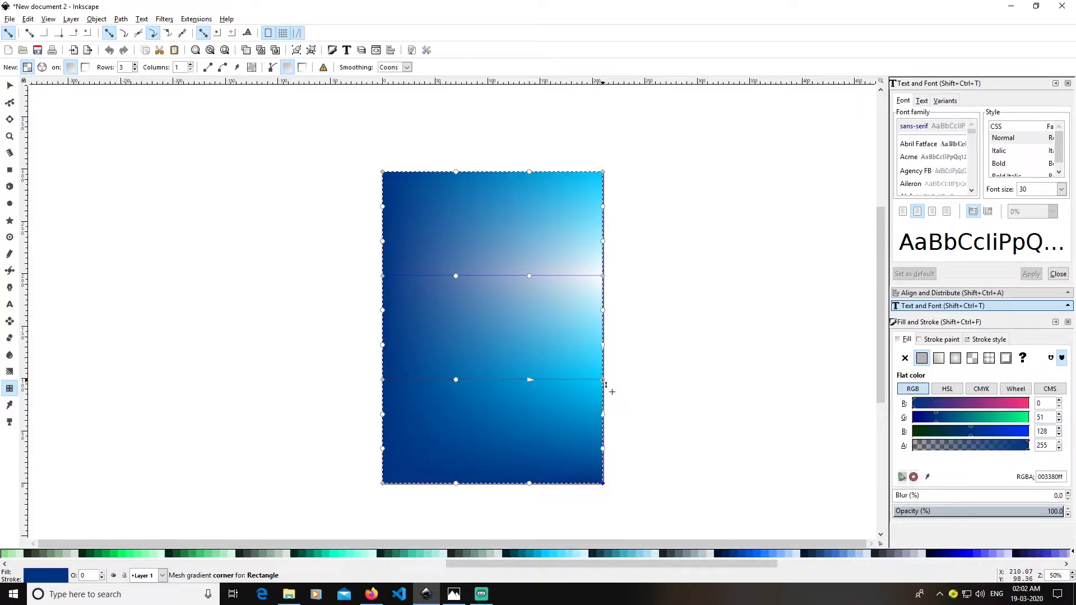
click(603, 380)
click(734, 554)
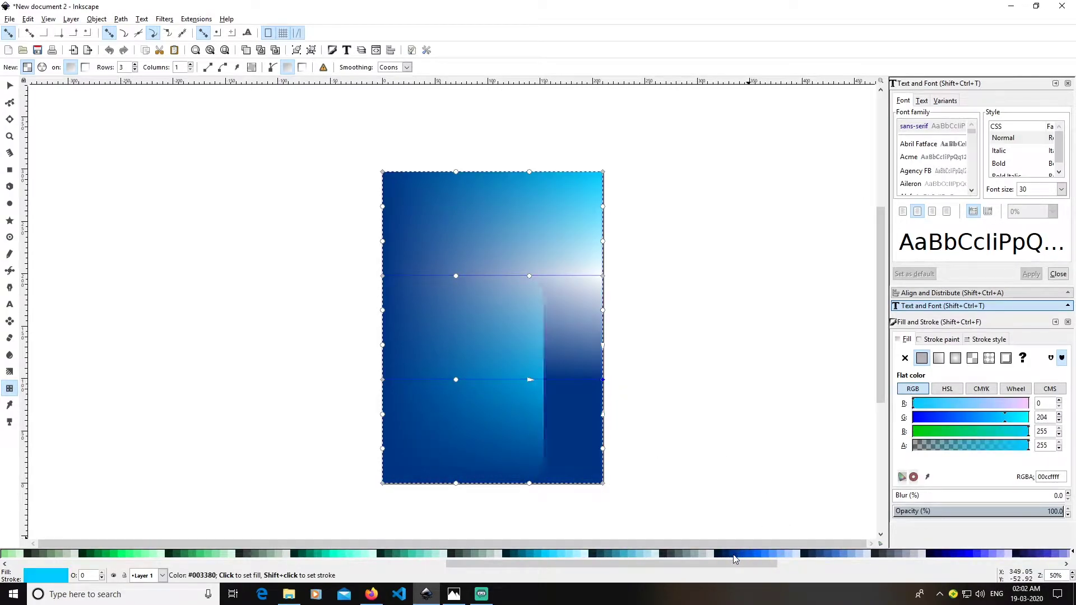
click(603, 276)
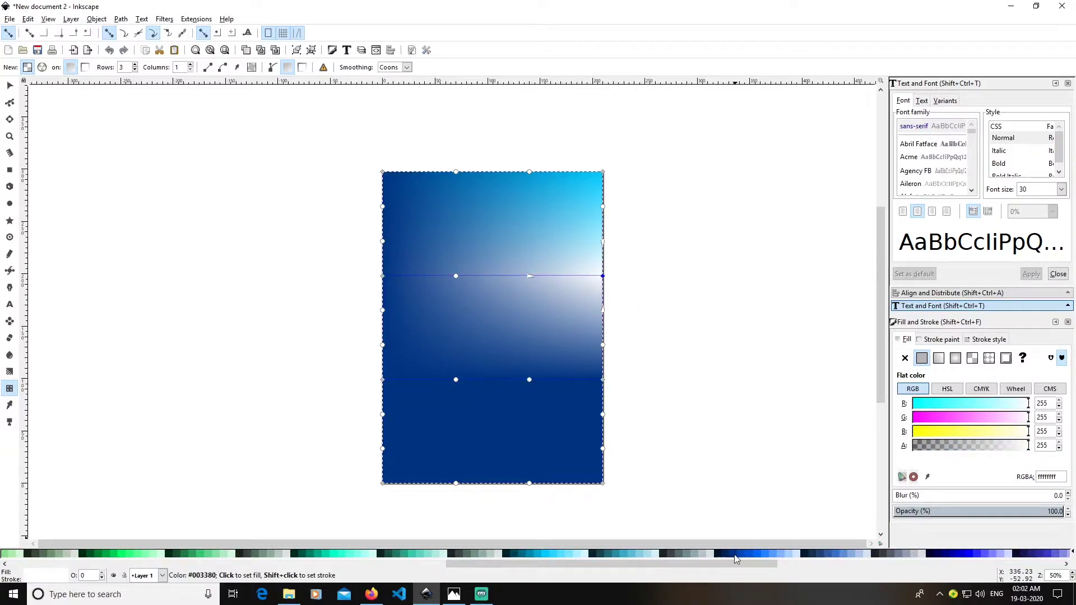
click(737, 554)
click(603, 172)
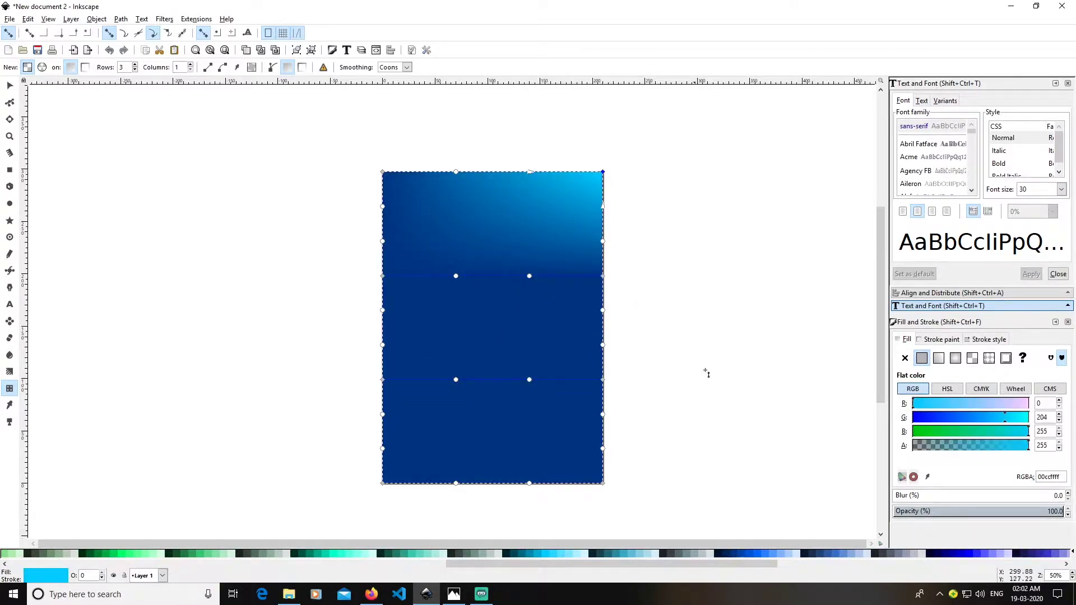
click(738, 554)
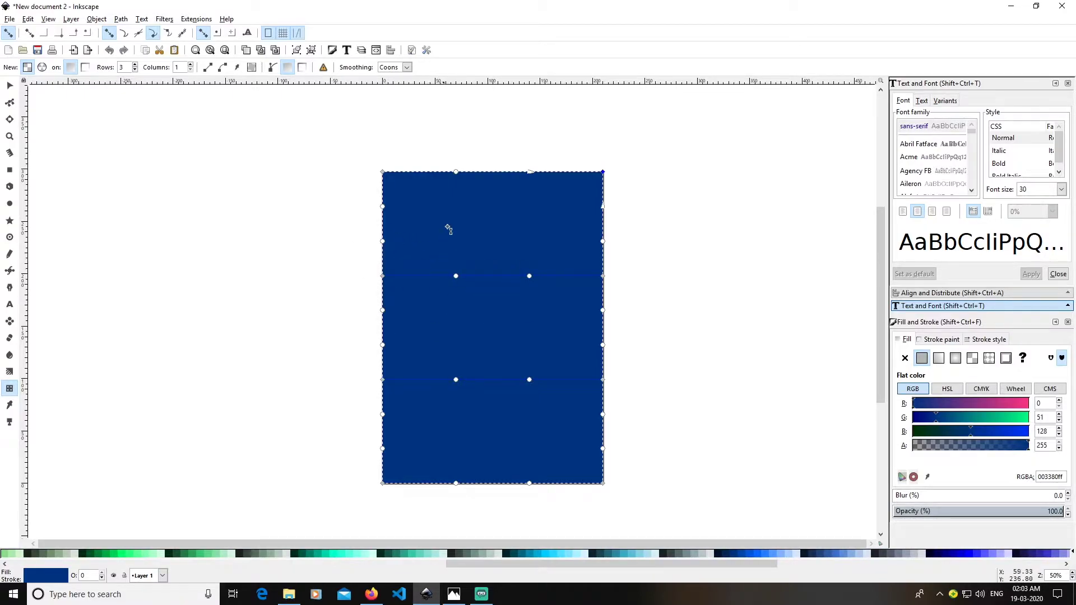
Add mesh columns near the left and right edges and rows near the top and bottom
double_click(427, 172)
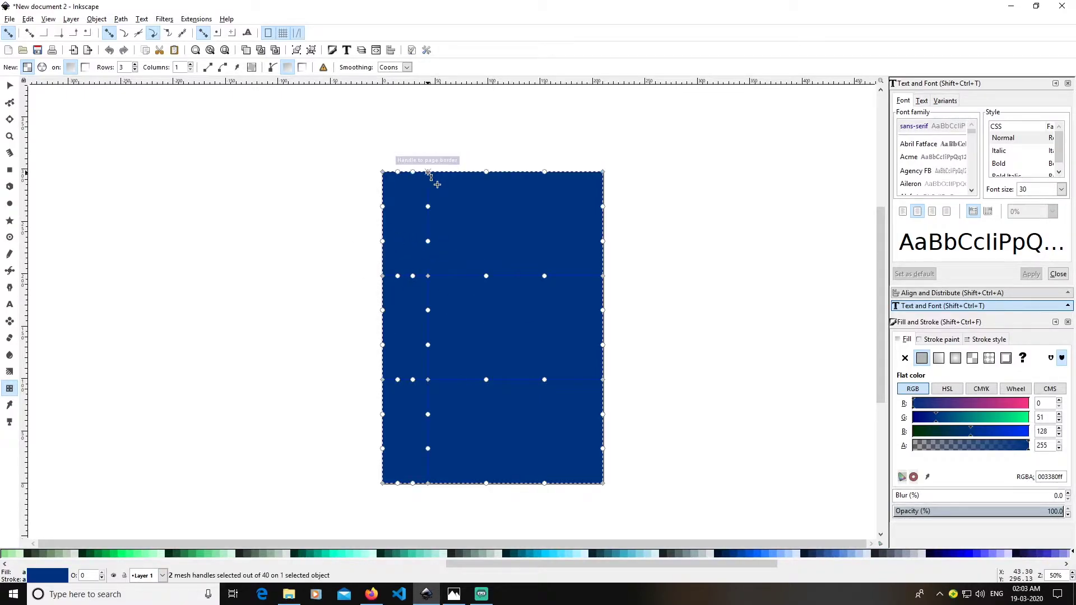
double_click(569, 172)
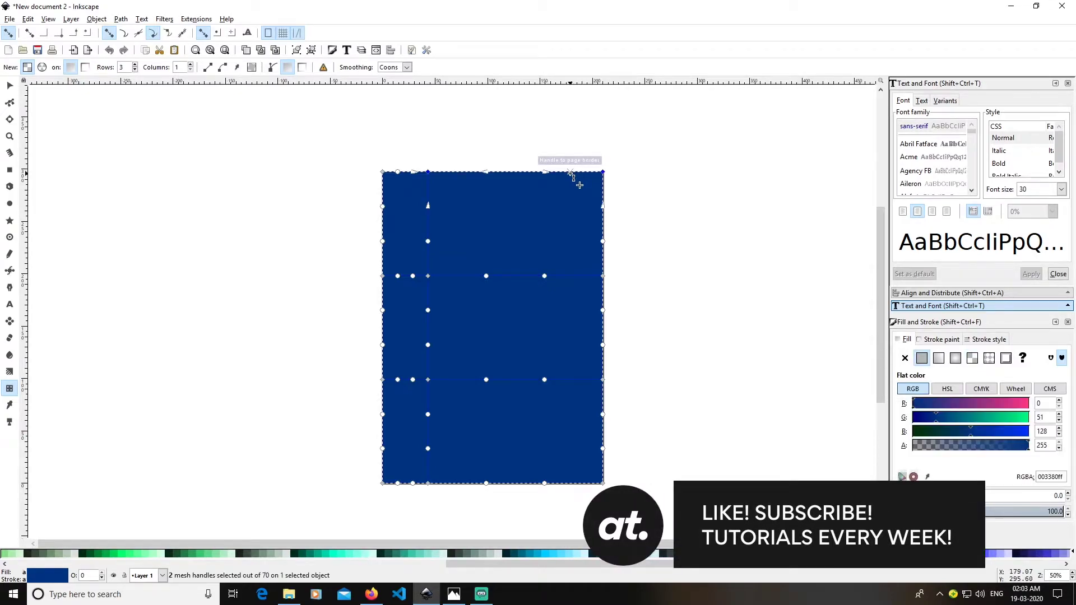
double_click(383, 227)
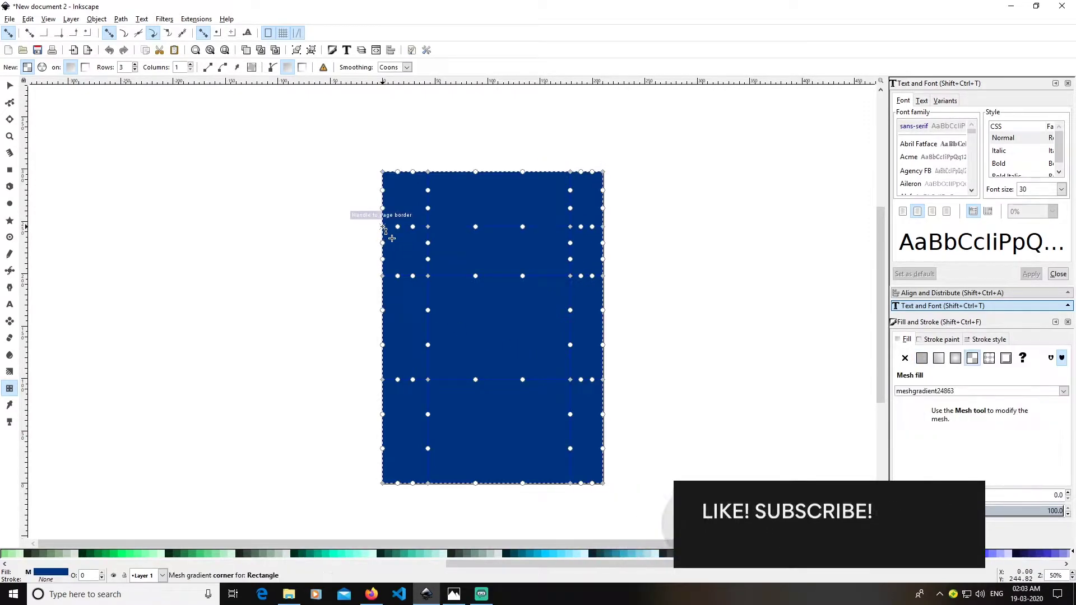
double_click(383, 429)
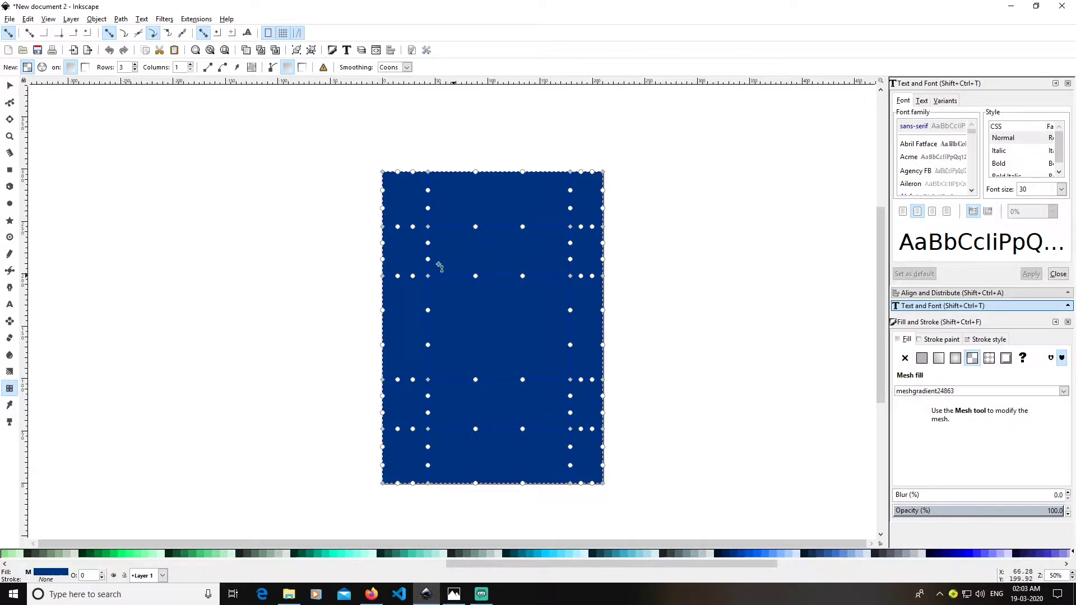
click(428, 227)
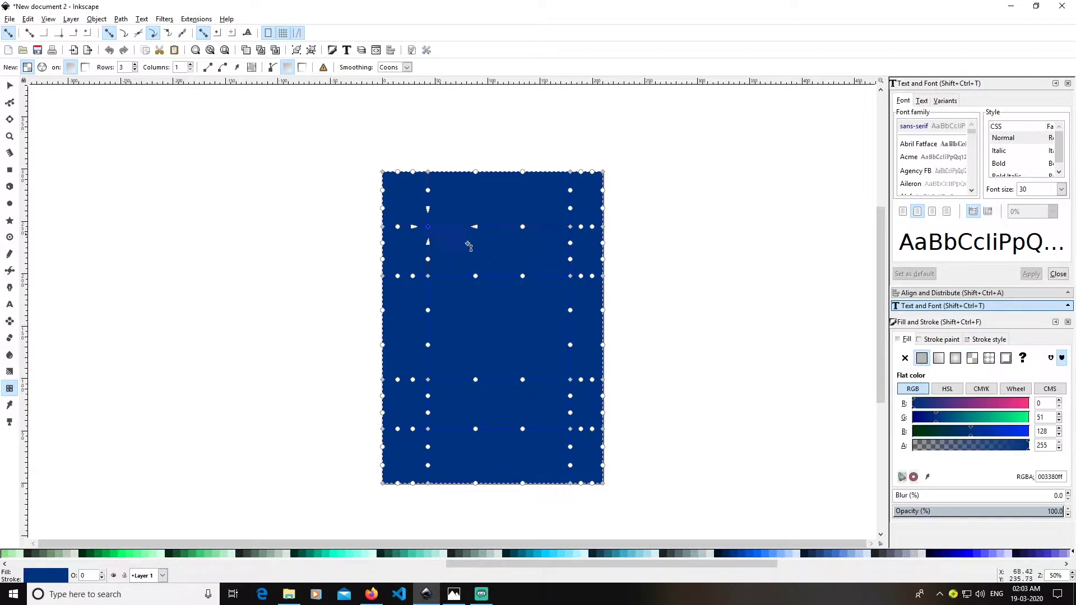
Colour two upper-left inner mesh nodes magenta (#FF00CC)
drag(694, 563, 919, 563)
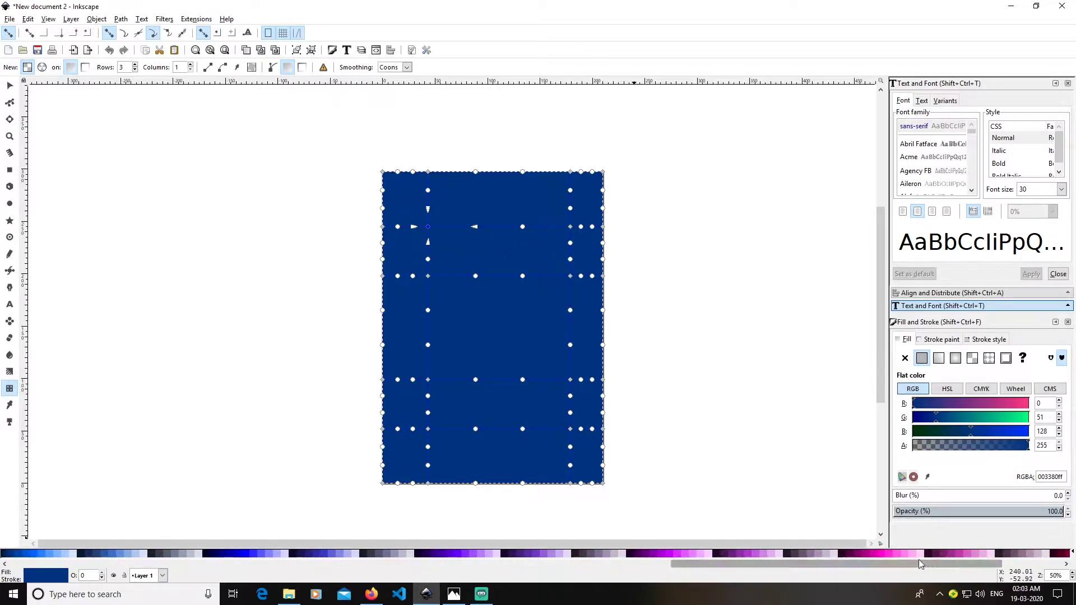
click(881, 553)
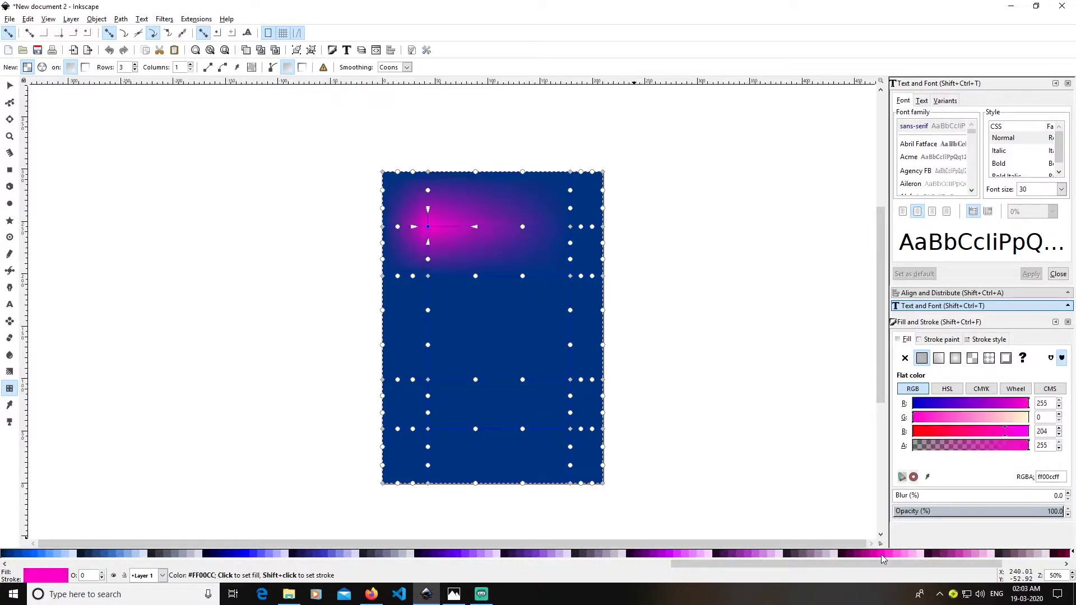
click(429, 277)
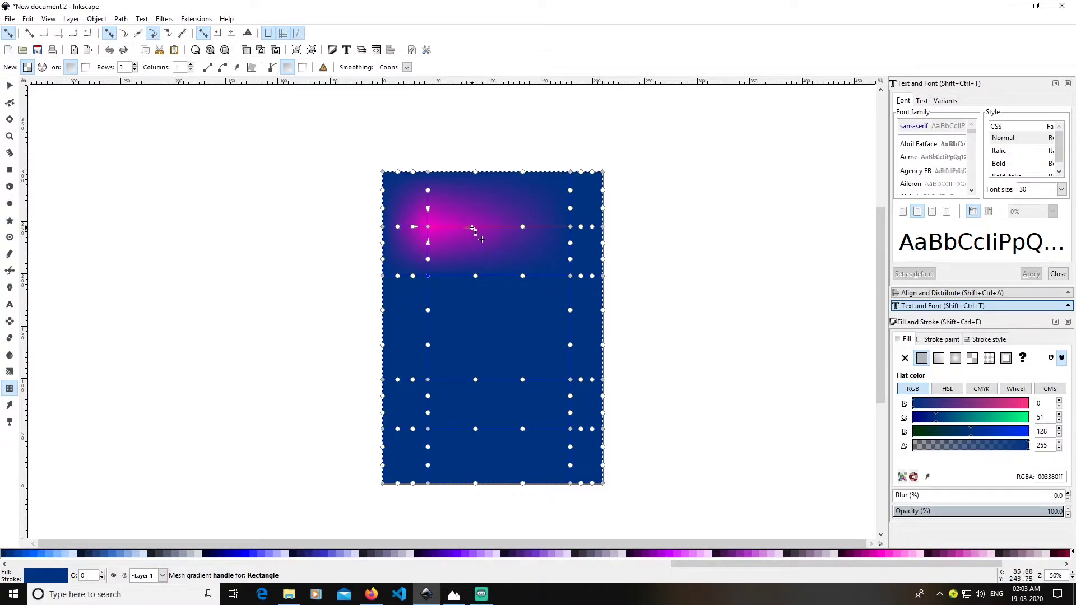
mouse_move(522, 227)
mouse_down()
mouse_move(565, 227)
mouse_move(533, 226)
mouse_up()
click(428, 226)
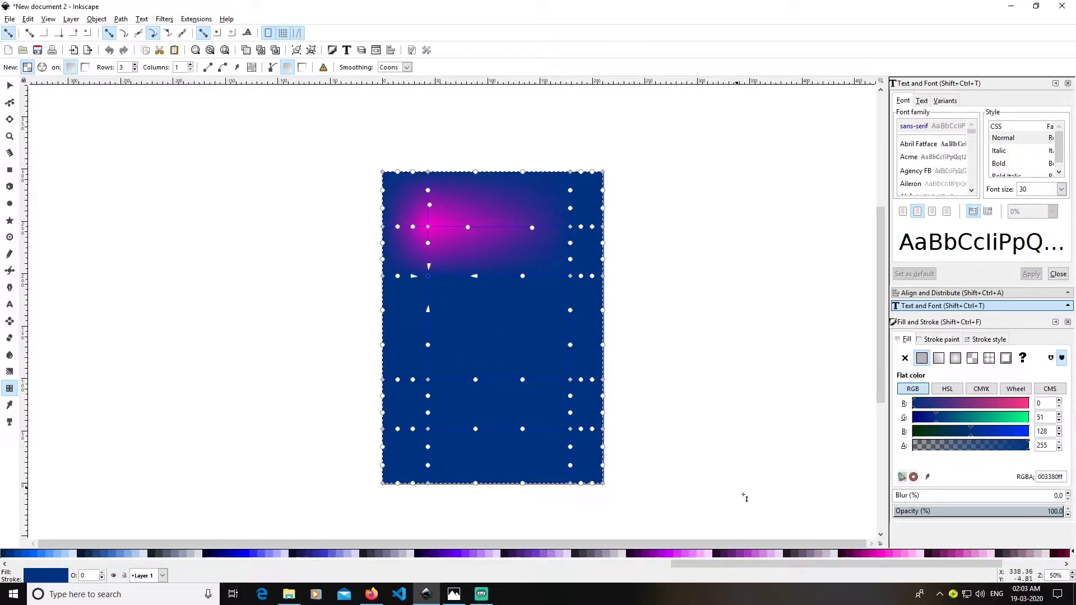
click(882, 554)
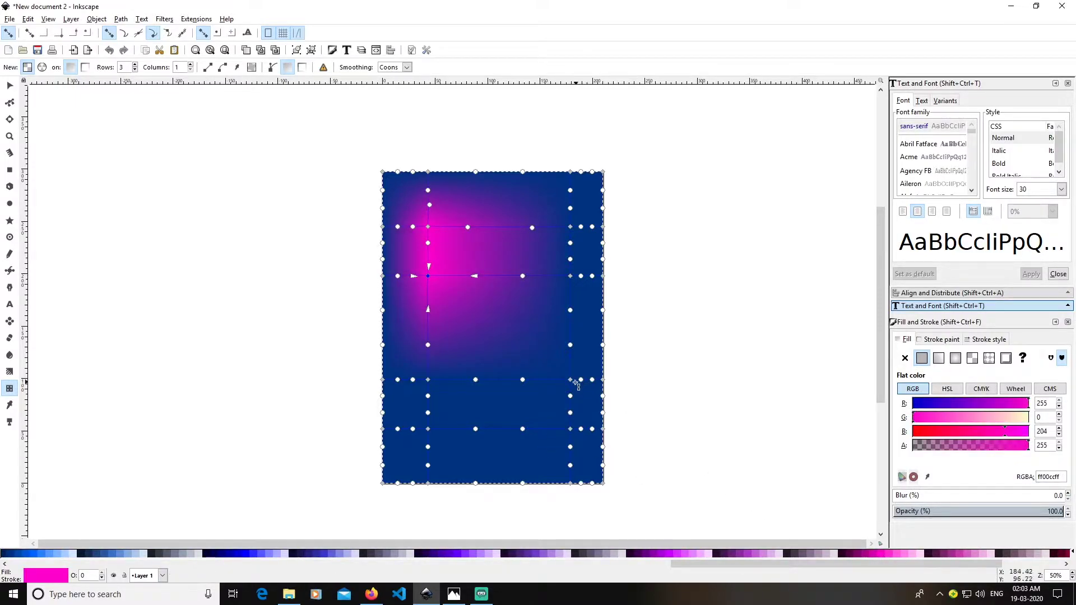
Colour two lower-right inner mesh nodes cyan (#00FFCC)
click(570, 380)
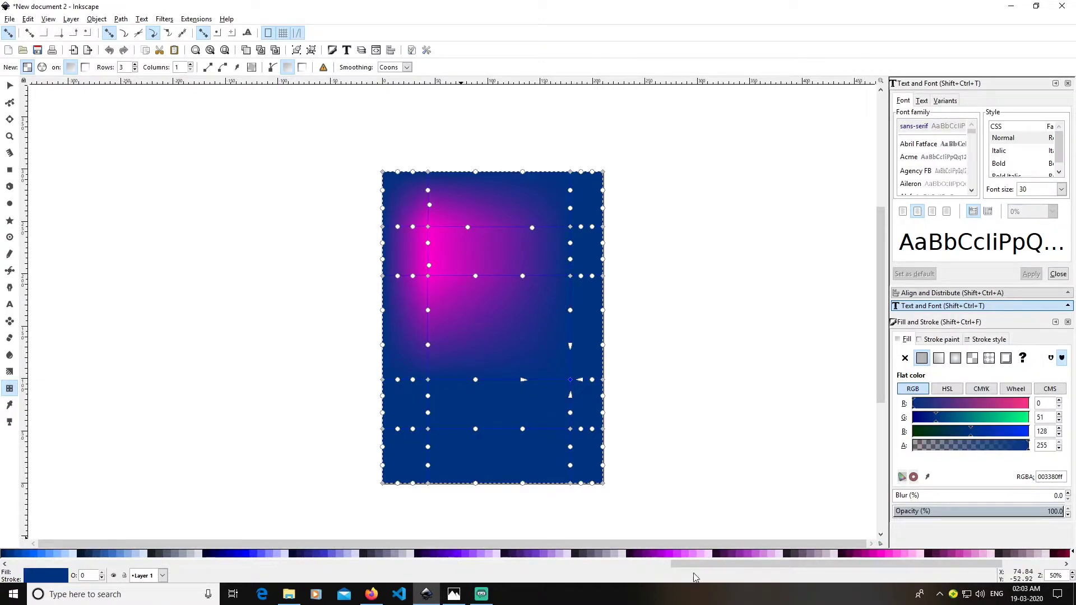
drag(719, 566, 448, 565)
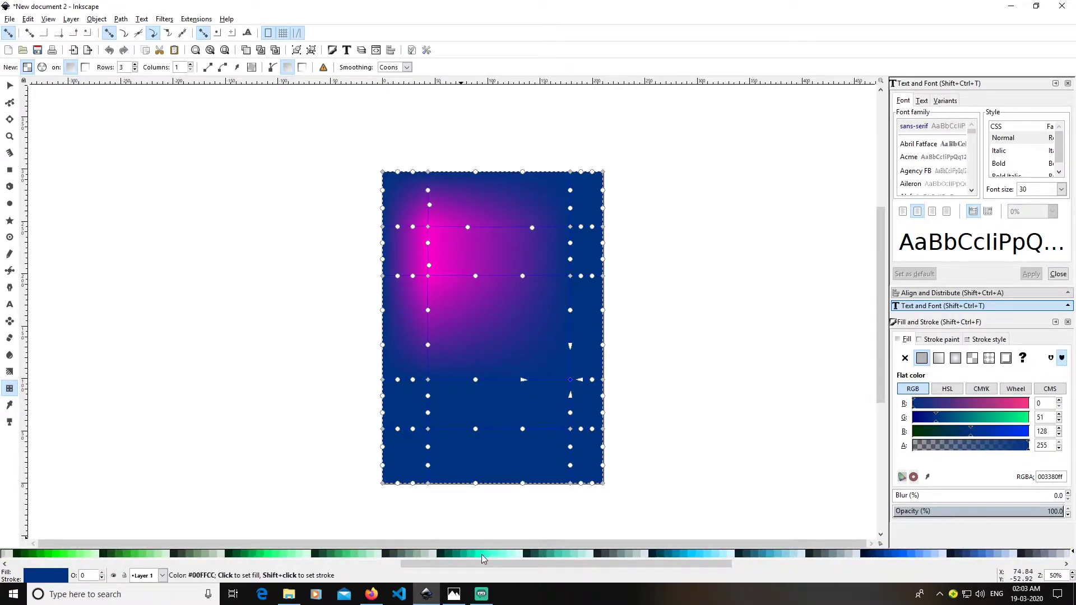
click(482, 555)
click(570, 430)
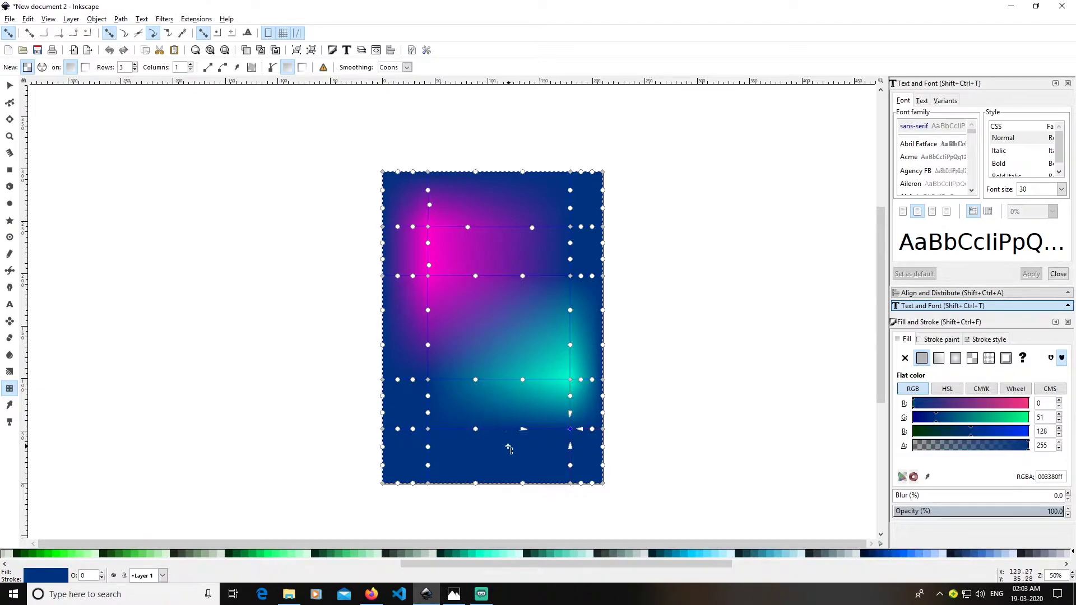
click(478, 552)
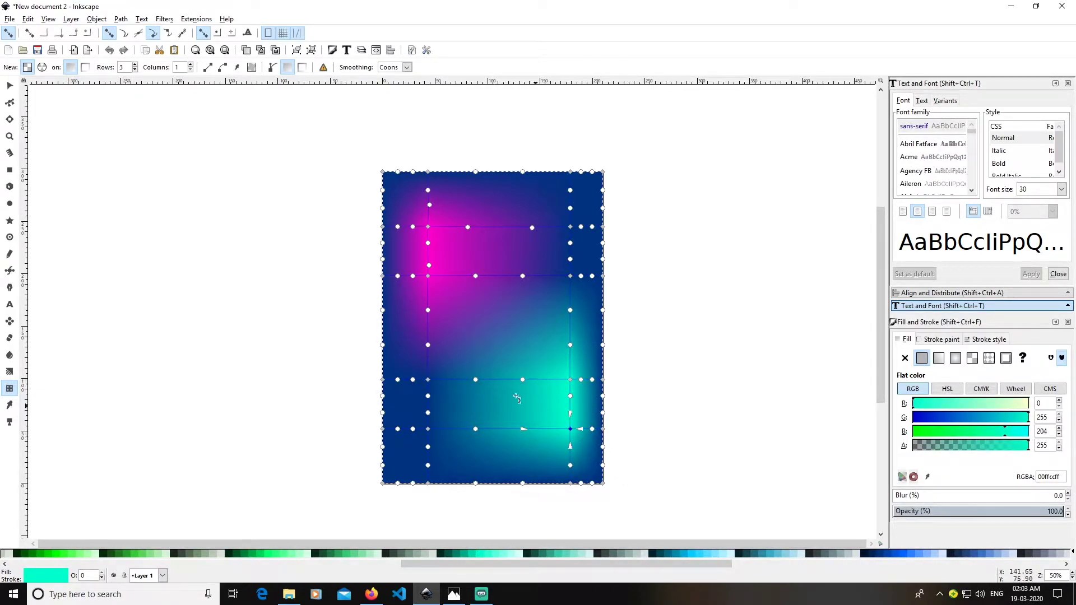
Drag mesh nodes to slant the magenta glow and raise the cyan into a tall top-right wedge
drag(430, 278, 440, 359)
click(429, 228)
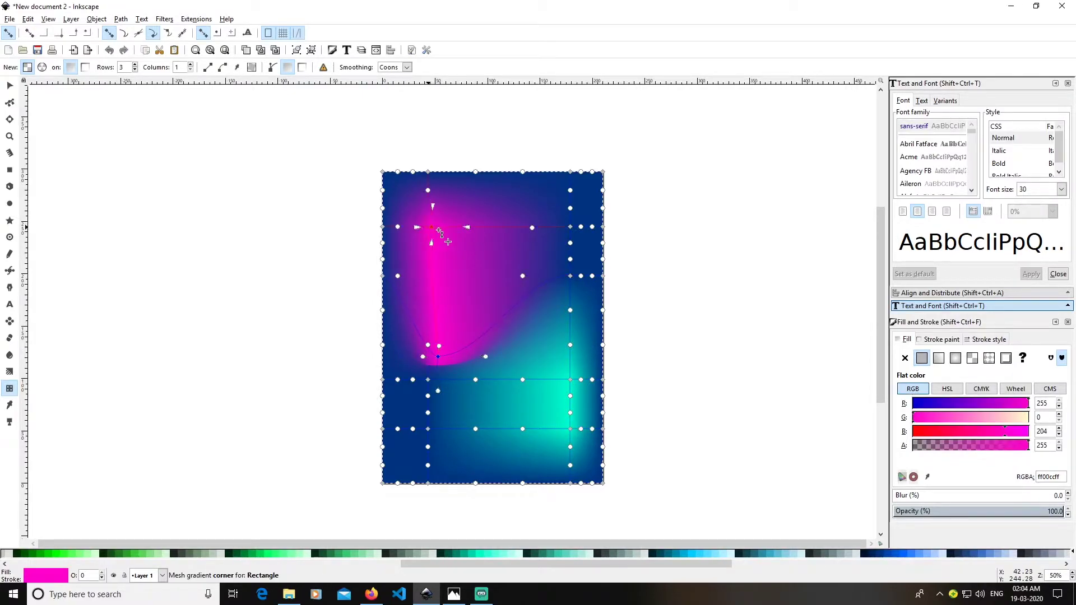
drag(432, 228, 503, 229)
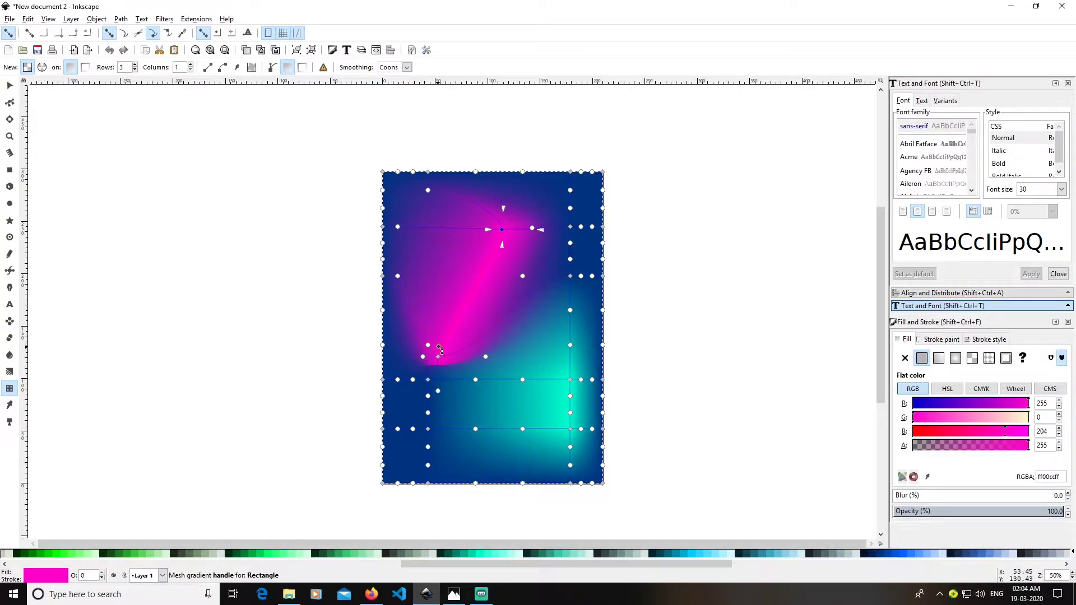
drag(439, 353, 404, 403)
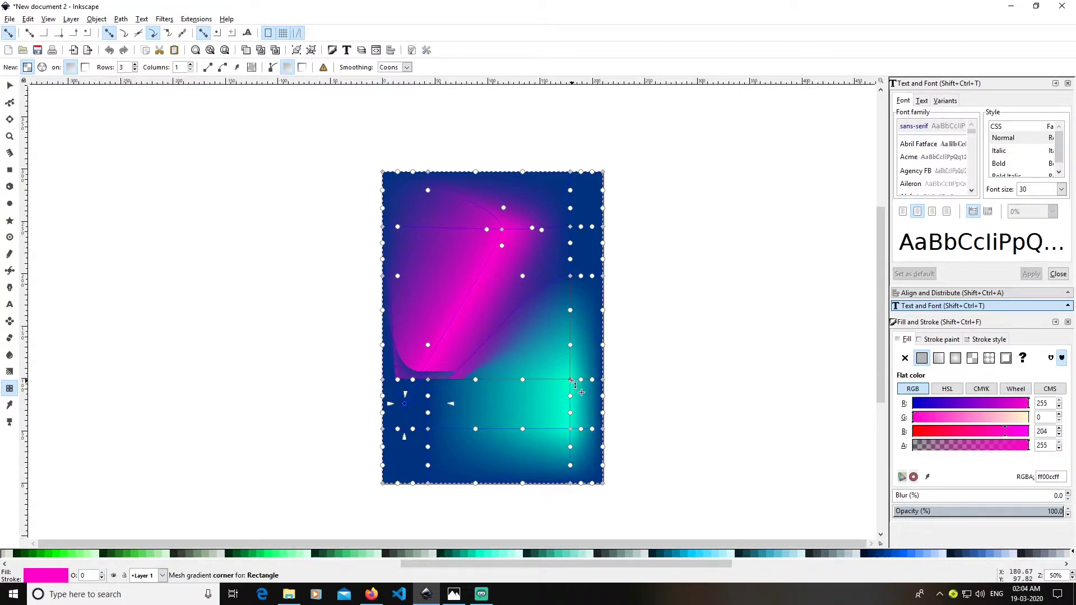
drag(571, 381, 581, 319)
drag(572, 430, 448, 454)
drag(580, 319, 581, 239)
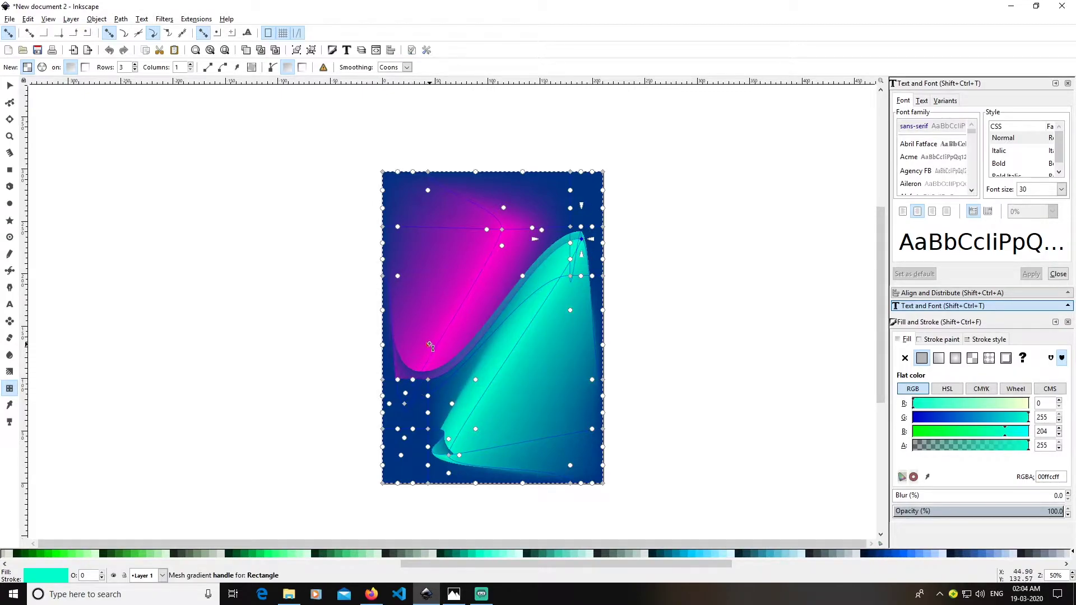
drag(427, 344, 416, 448)
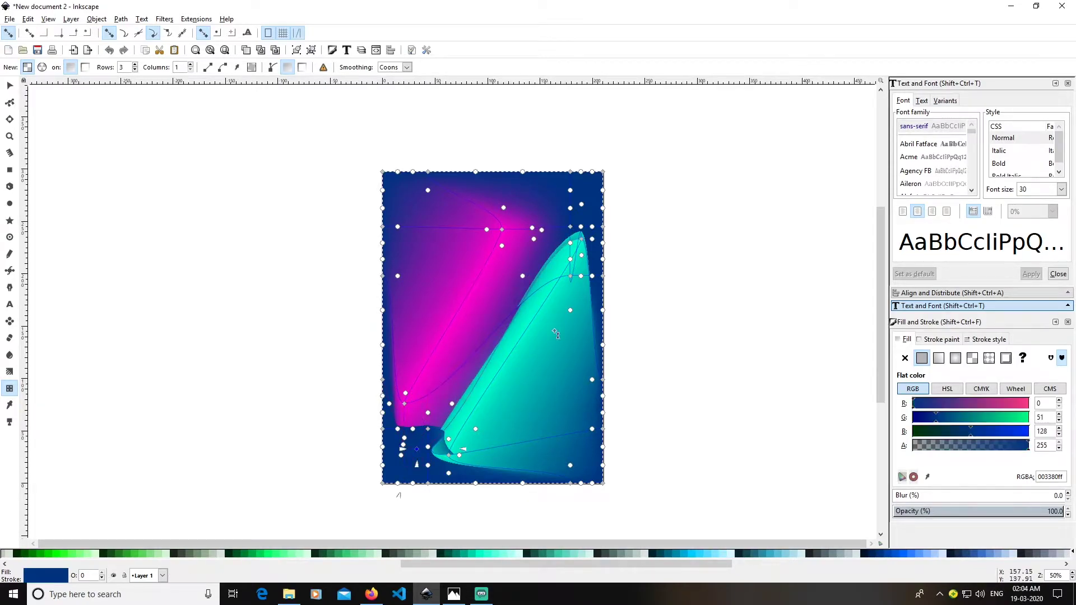
click(10, 85)
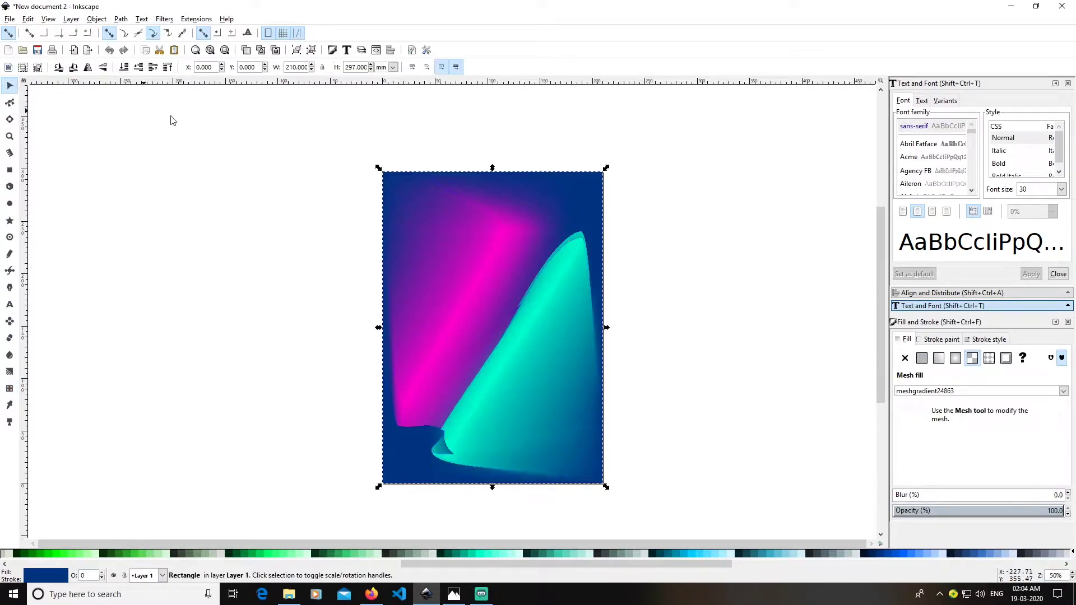
After checking the reference poster, type a two-line 'POSTER' / 'DESIGN' heading over the magenta glow
click(678, 310)
click(10, 304)
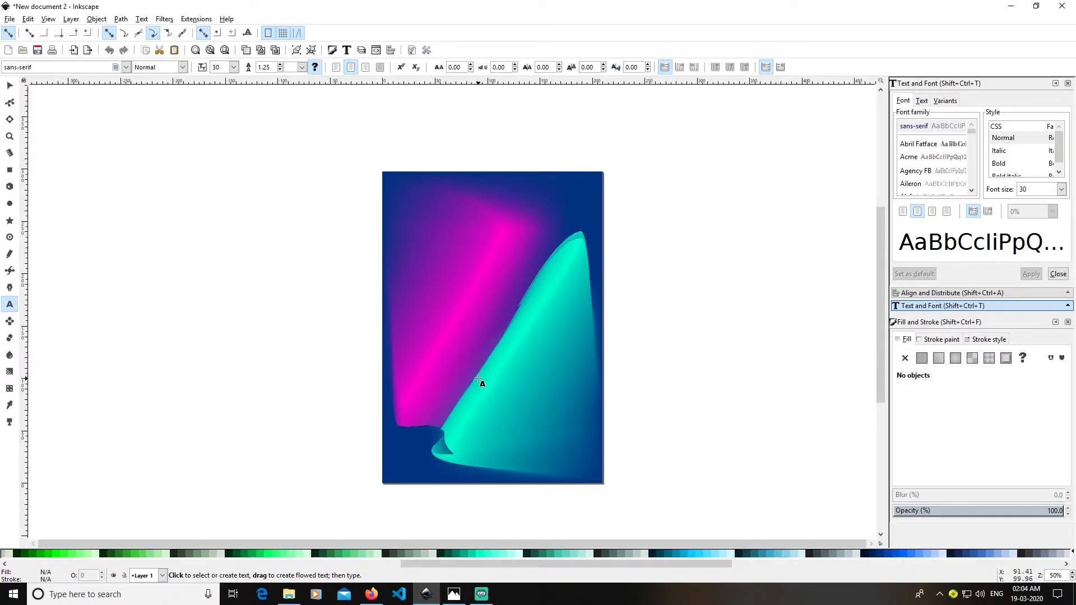
click(464, 598)
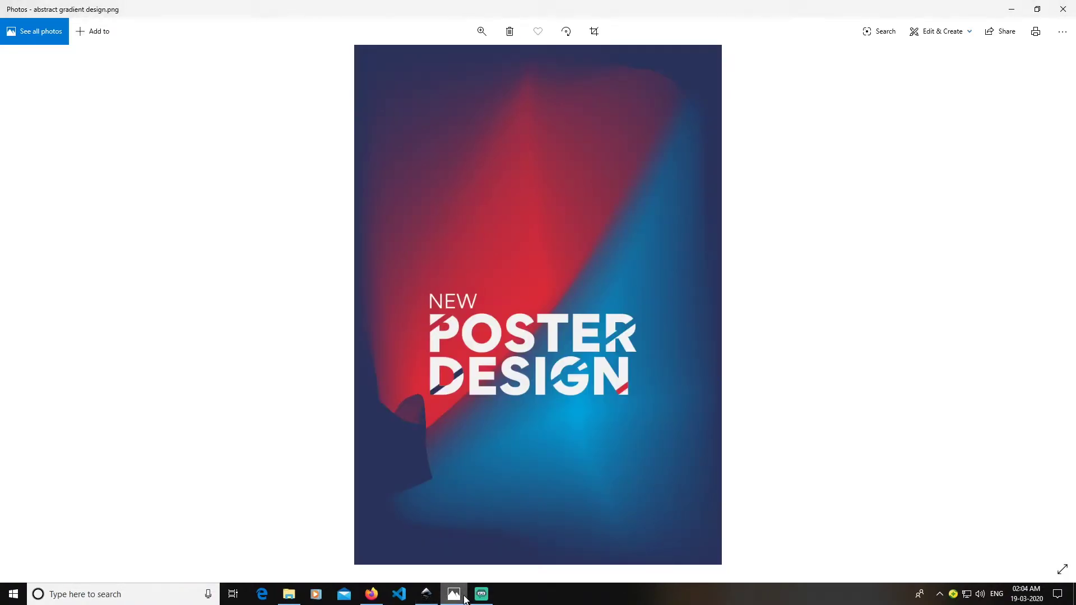
click(463, 599)
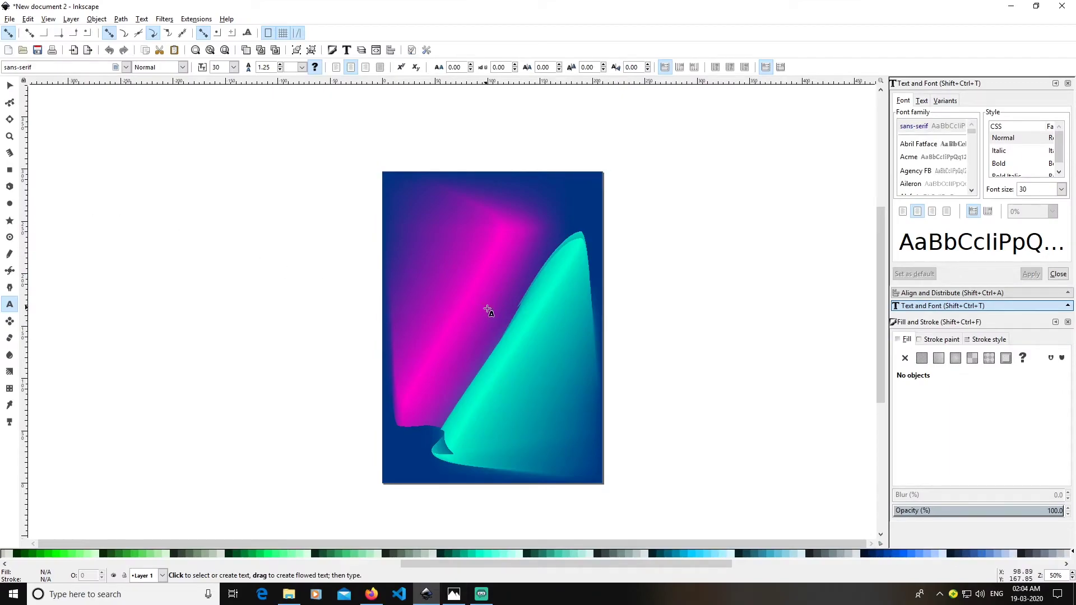
click(431, 318)
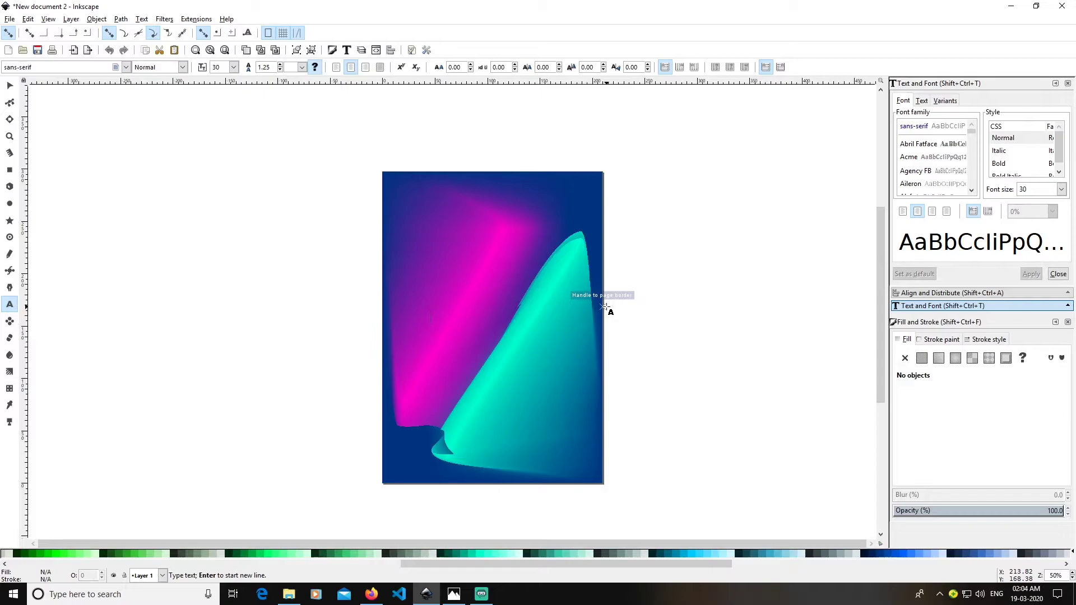
text(P)
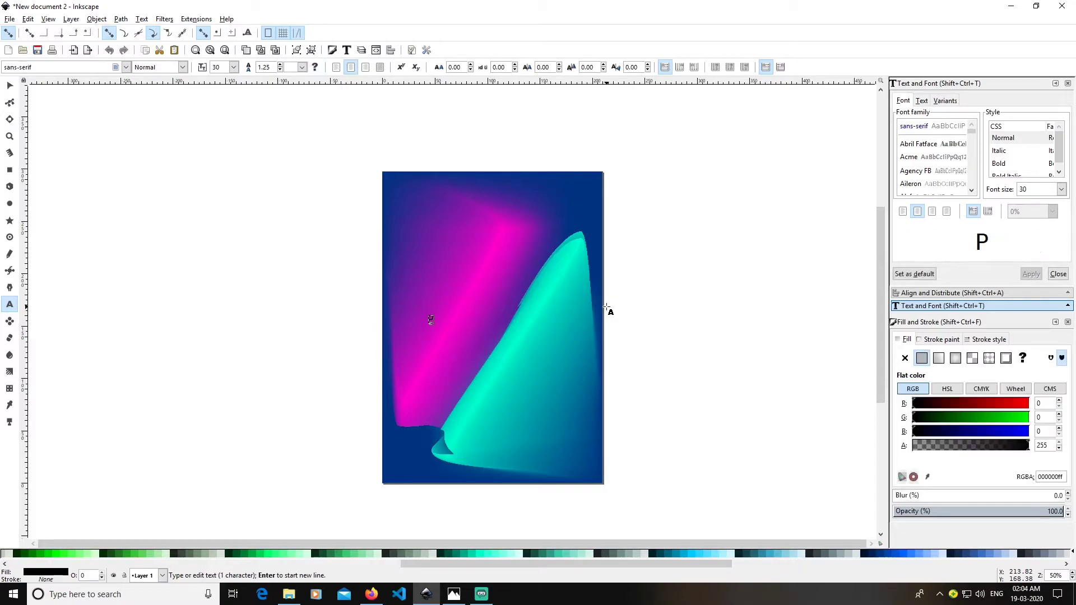
text(OSTER)
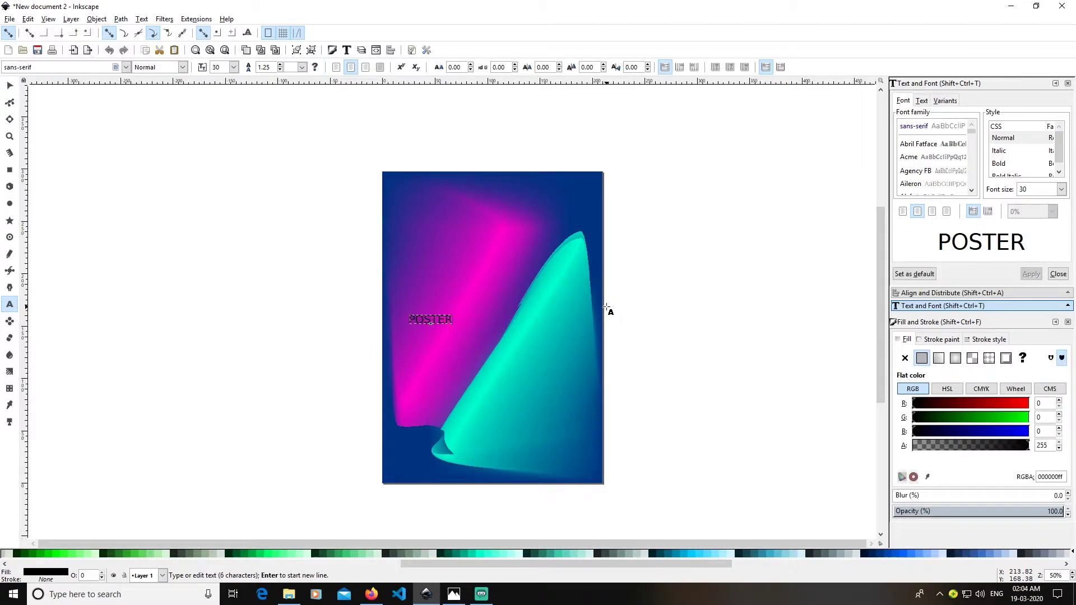
key(Return)
text(DESI)
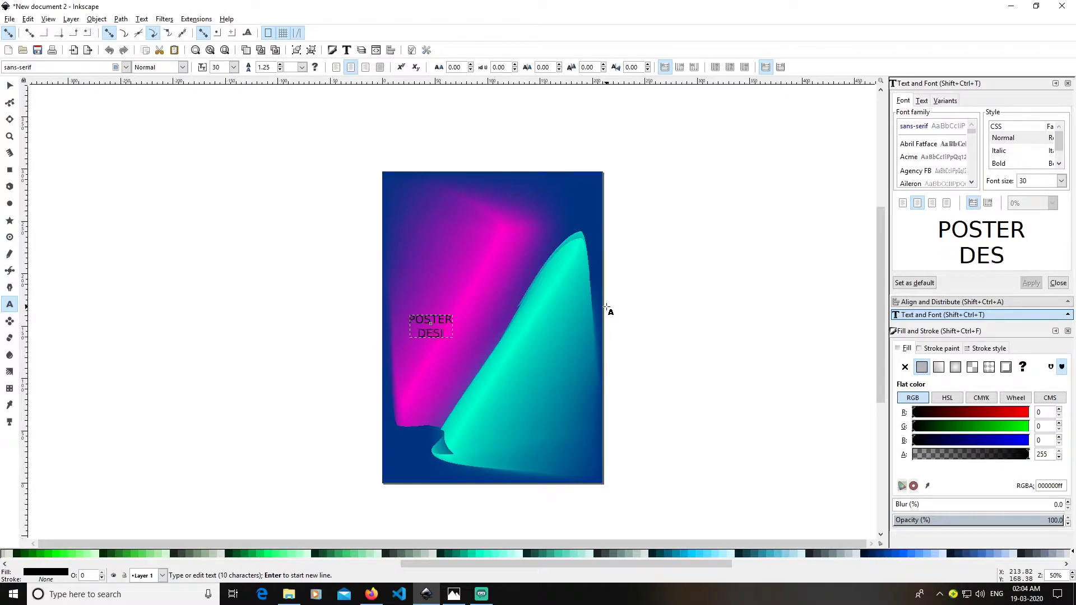
text(GN)
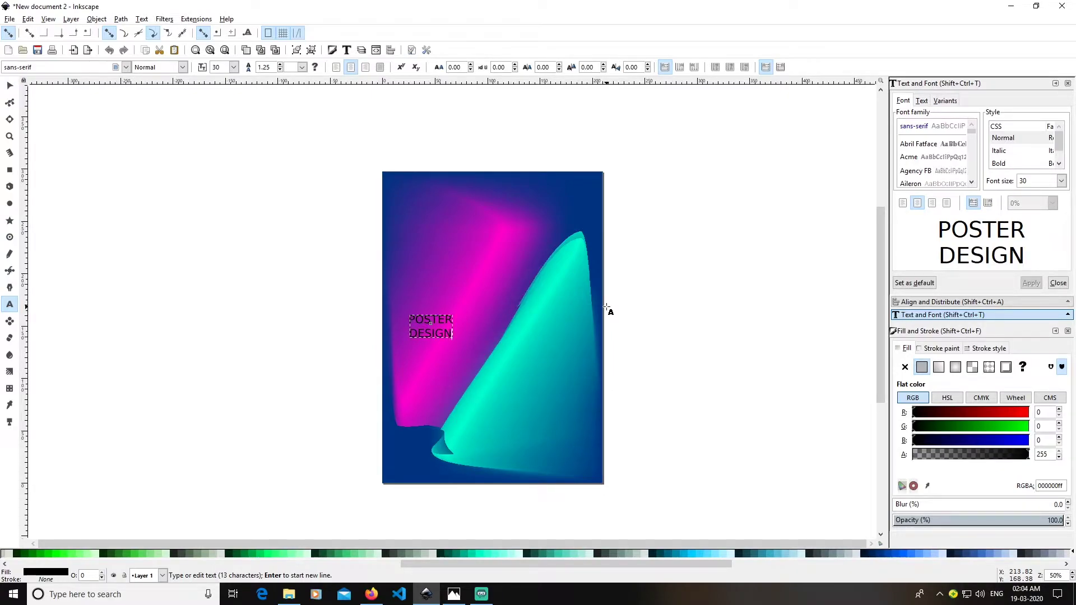
click(938, 144)
text(gor)
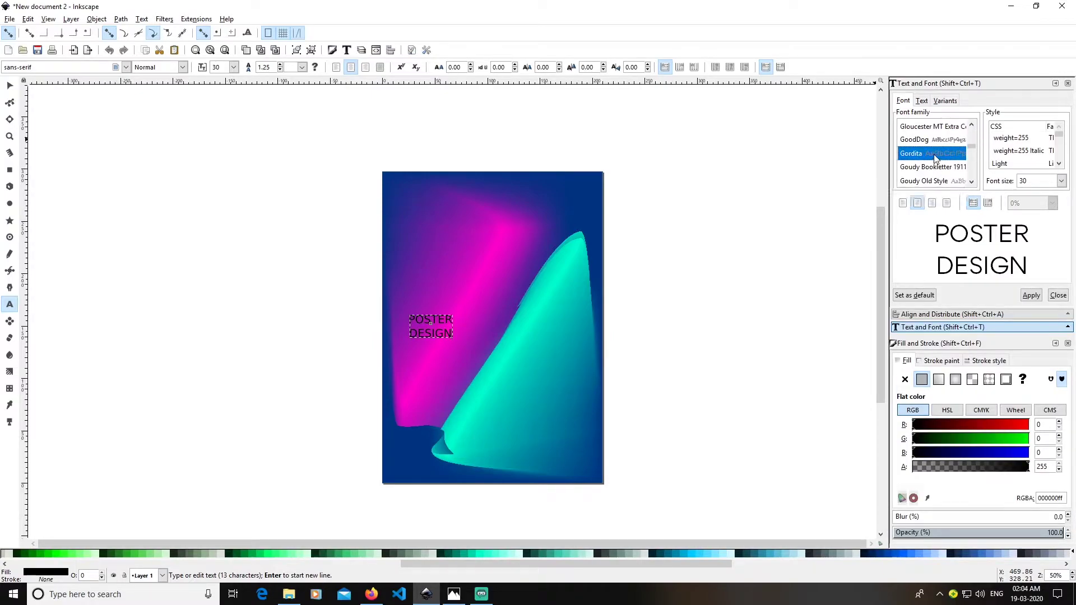
Apply the Gordita Heavy font to the heading
scroll(1023, 152, down, 4)
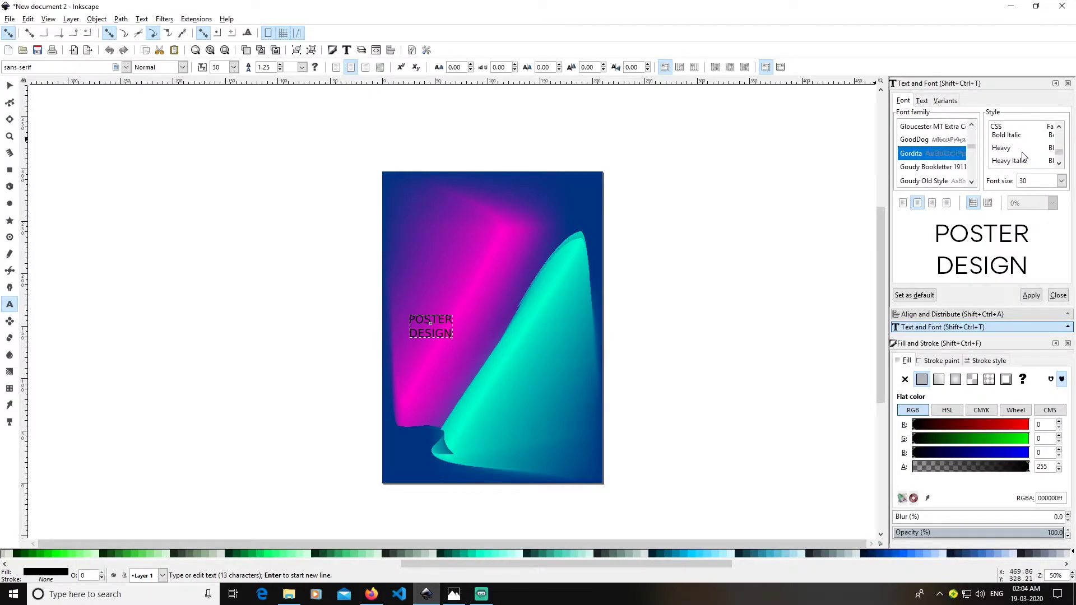
click(1022, 148)
click(1031, 295)
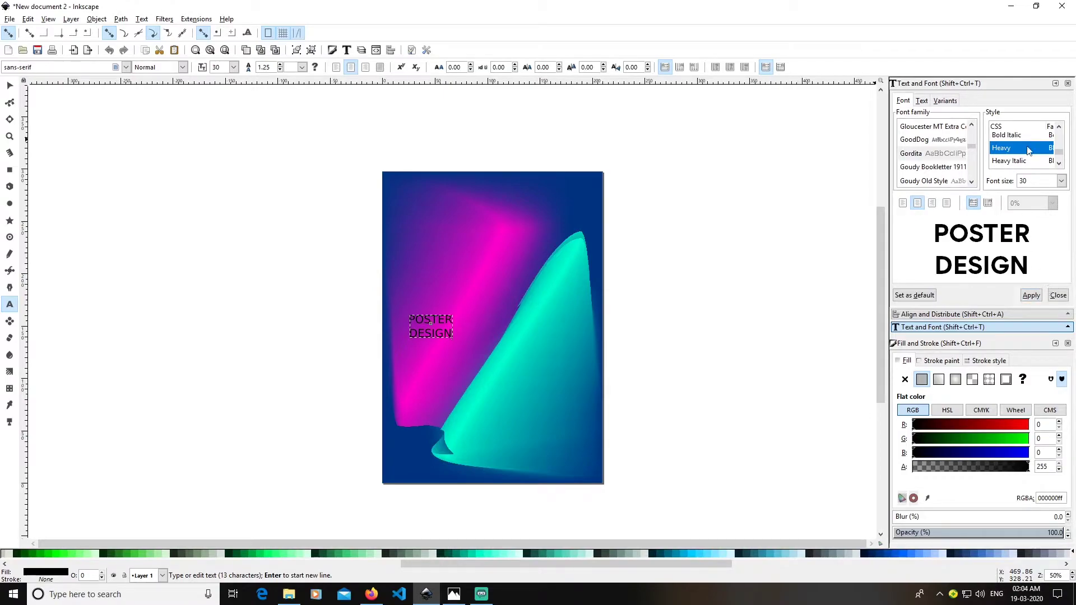
scroll(1026, 150, down, 1)
click(1031, 295)
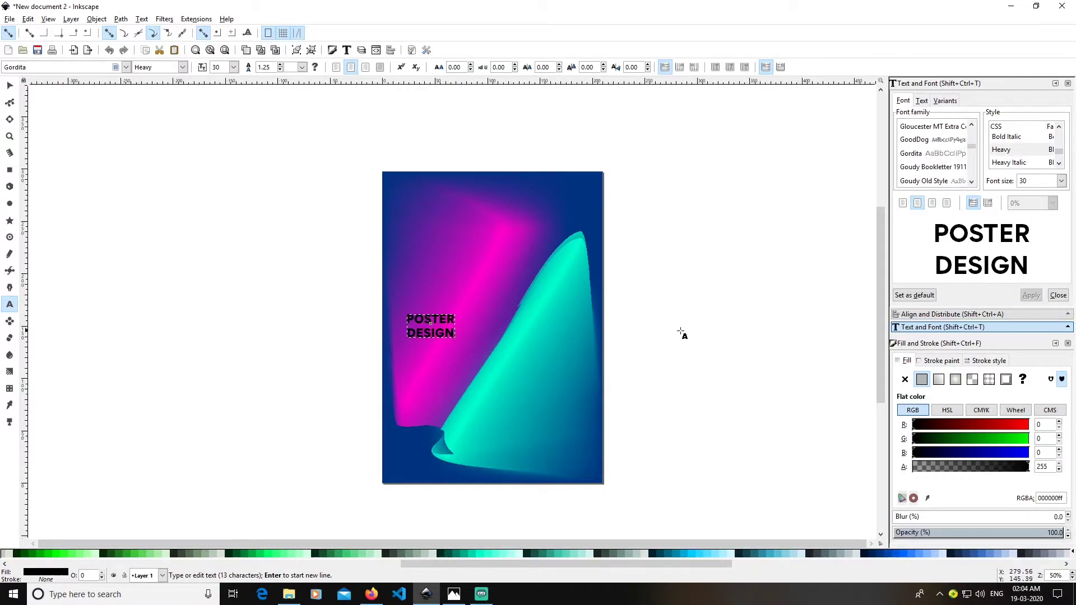
Make the heading white and scale it up to about 77 pt near the poster's centre
click(5, 88)
click(706, 346)
click(444, 331)
scroll(323, 569, up, 5)
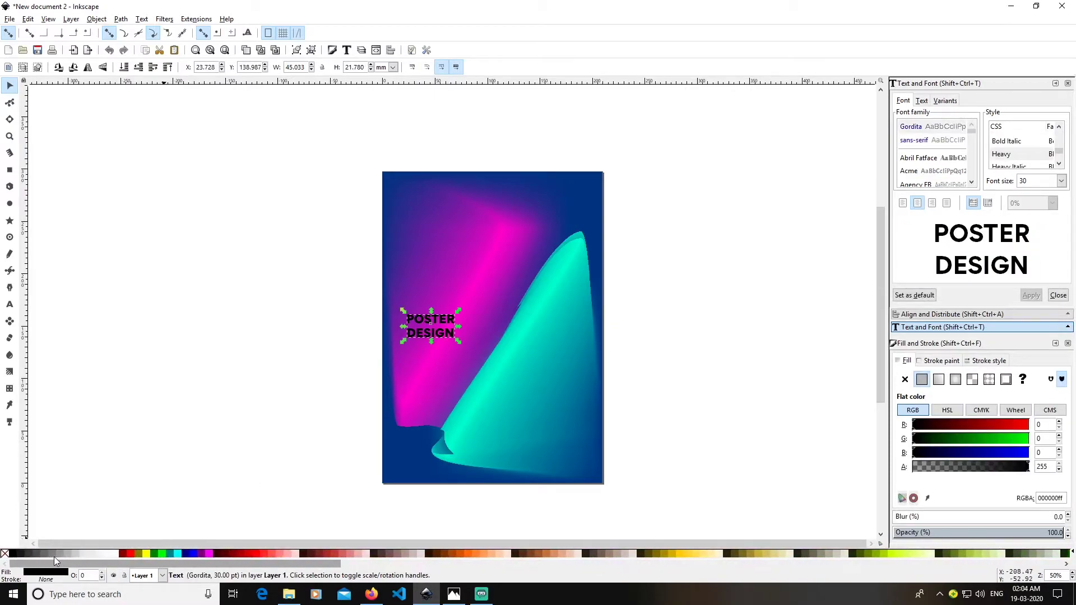
click(115, 555)
click(743, 381)
click(451, 336)
drag(459, 345, 528, 380)
click(622, 380)
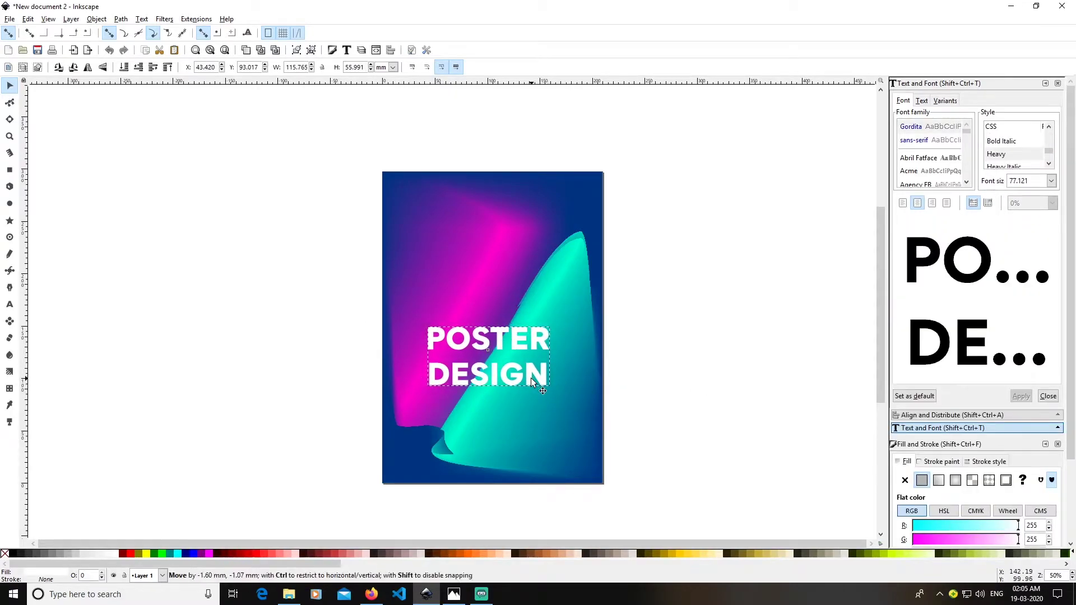
click(9, 305)
click(508, 341)
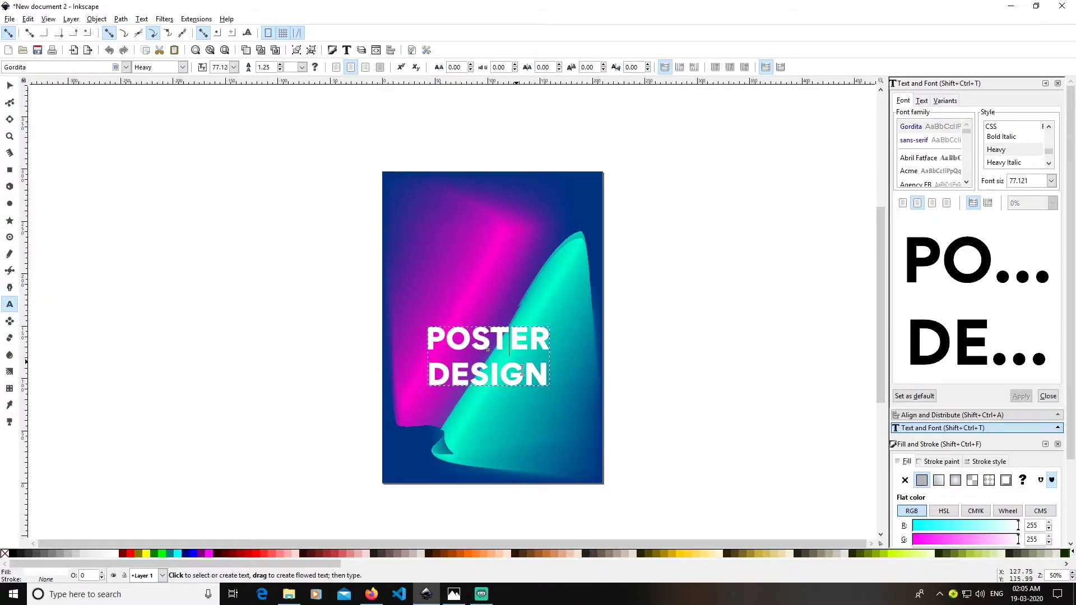
Select 'OSTER DESIGN', try letter spacing -0.43 and 4, then reset it to 0
drag(548, 385, 425, 347)
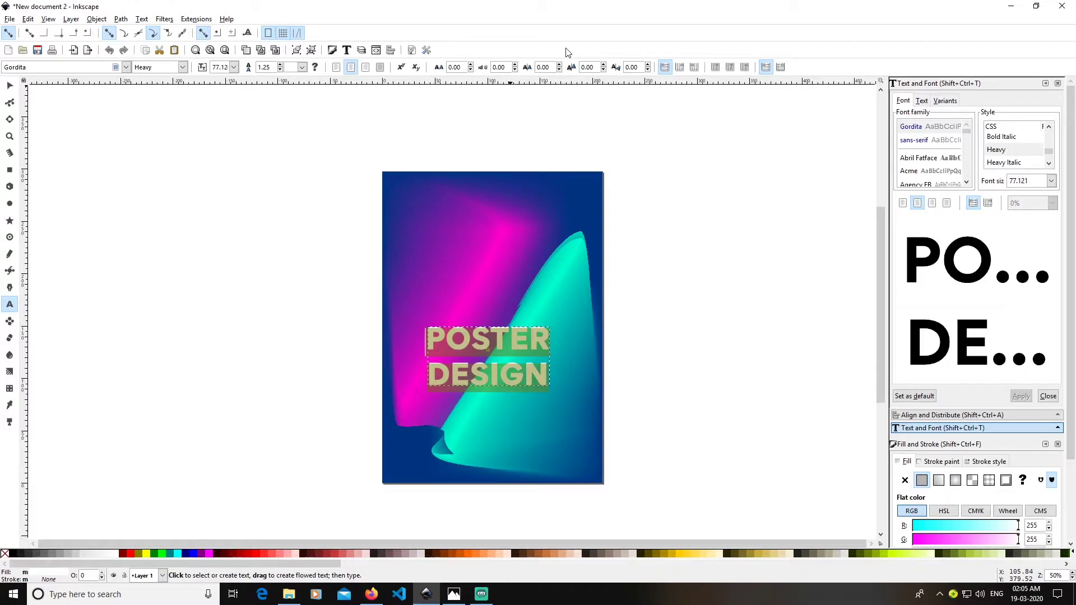
text(-0.43)
key(Return)
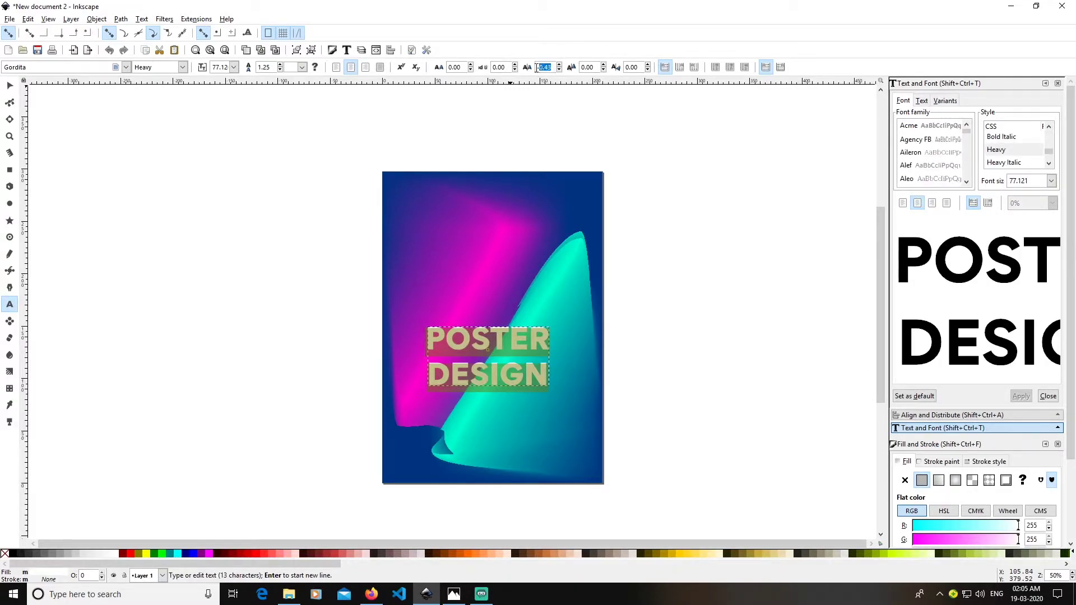
text(4)
key(Return)
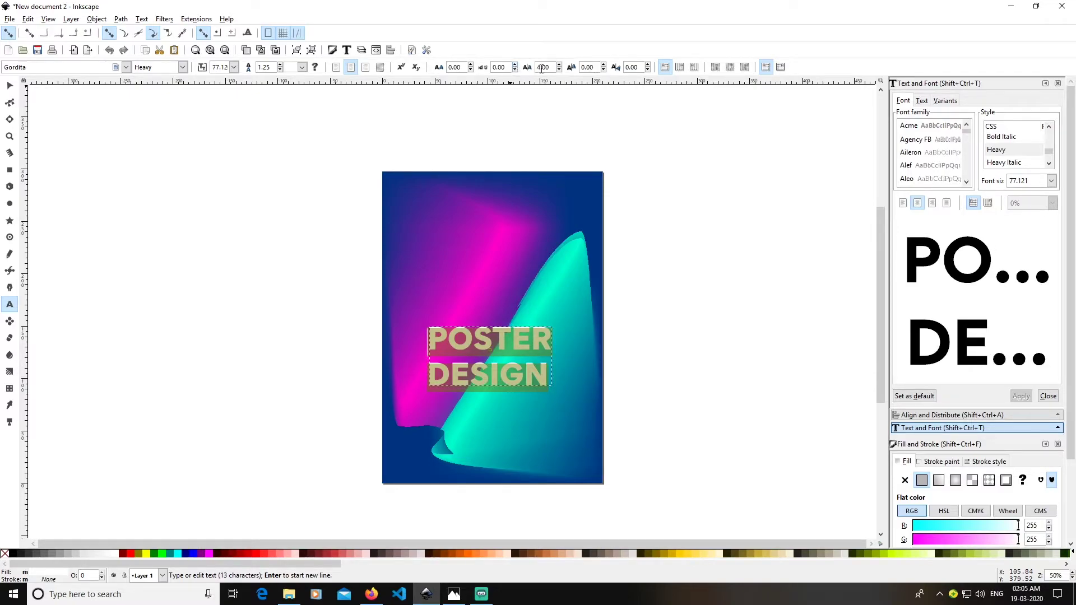
double_click(542, 67)
text(0)
key(Tab)
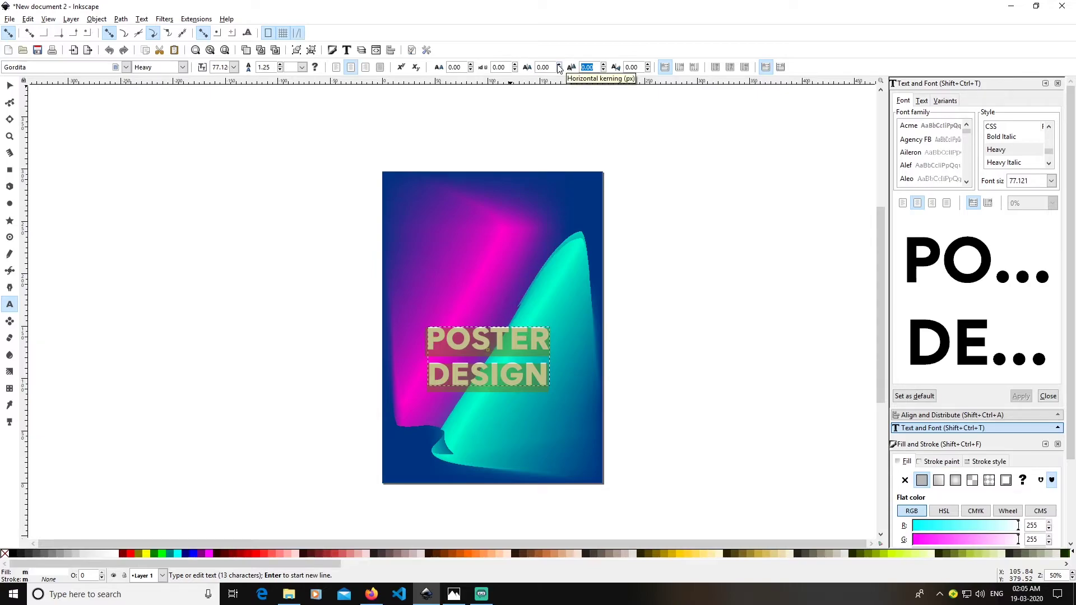
Set the selected letters' horizontal kerning to 10 and nudge the heading slightly right
text(4)
key(Return)
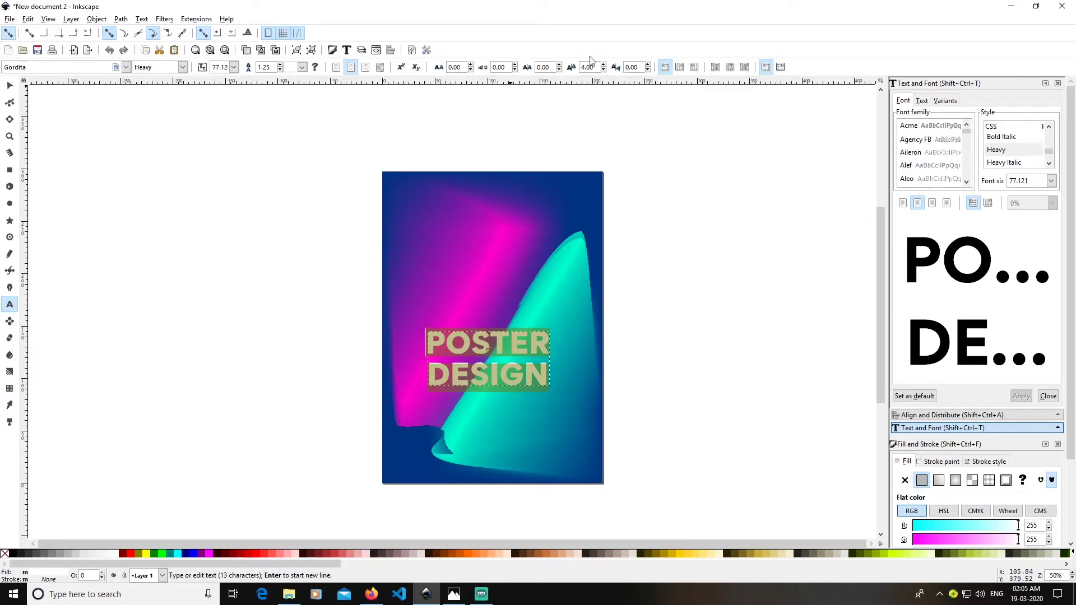
double_click(587, 68)
text(10)
key(Return)
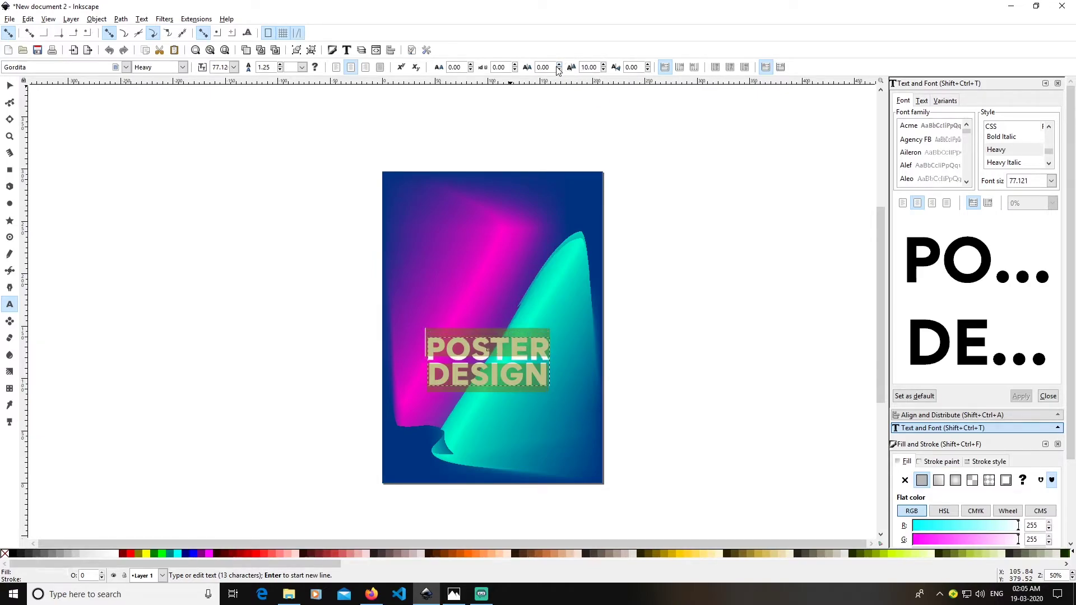
key(F1)
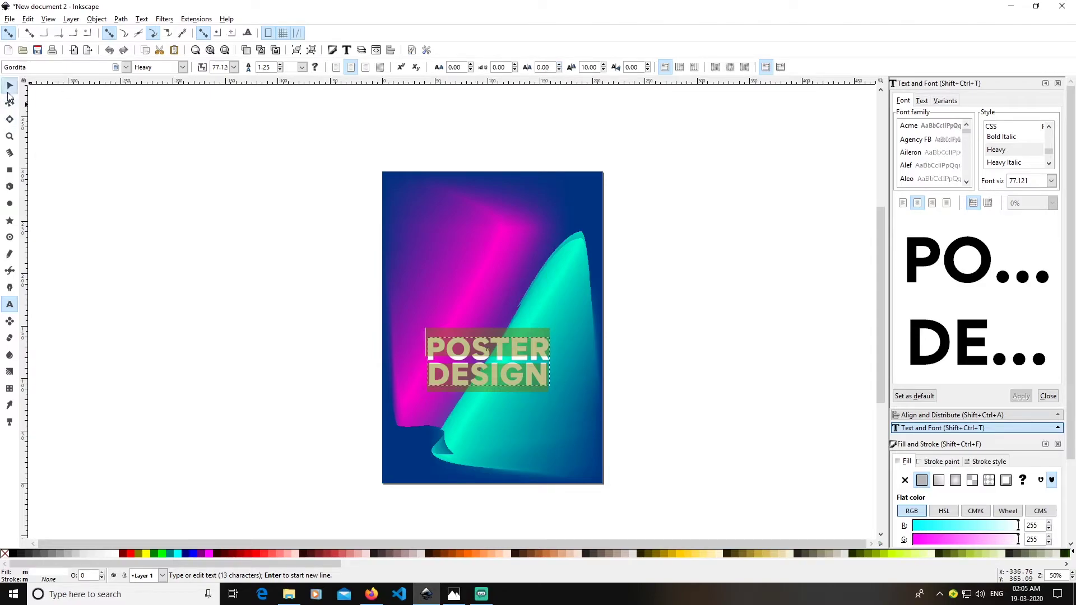
drag(523, 351, 527, 350)
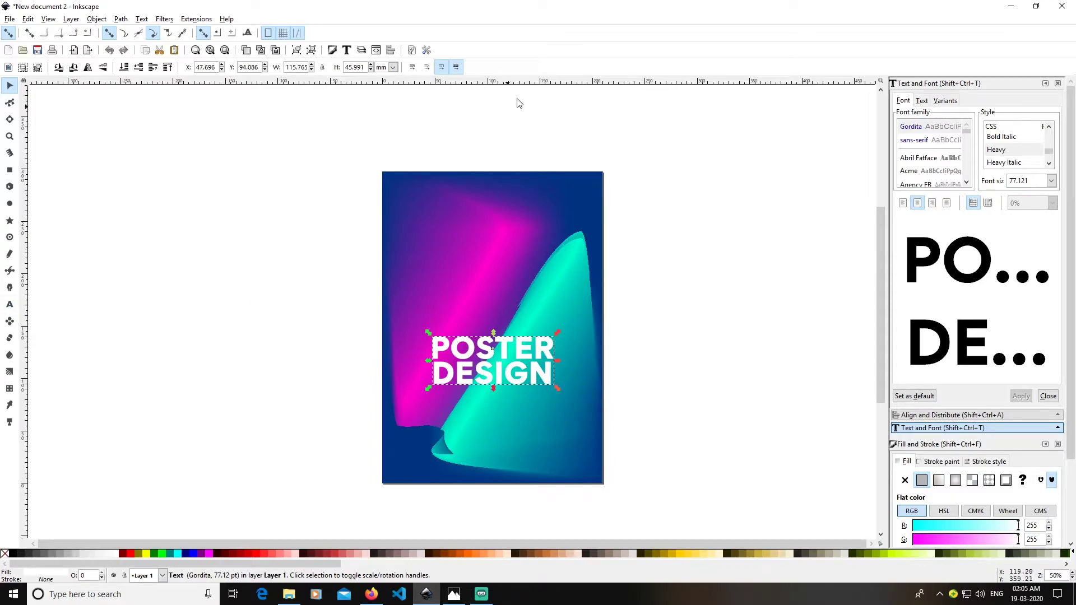
Left-align the lines of the POSTER DESIGN heading
click(10, 306)
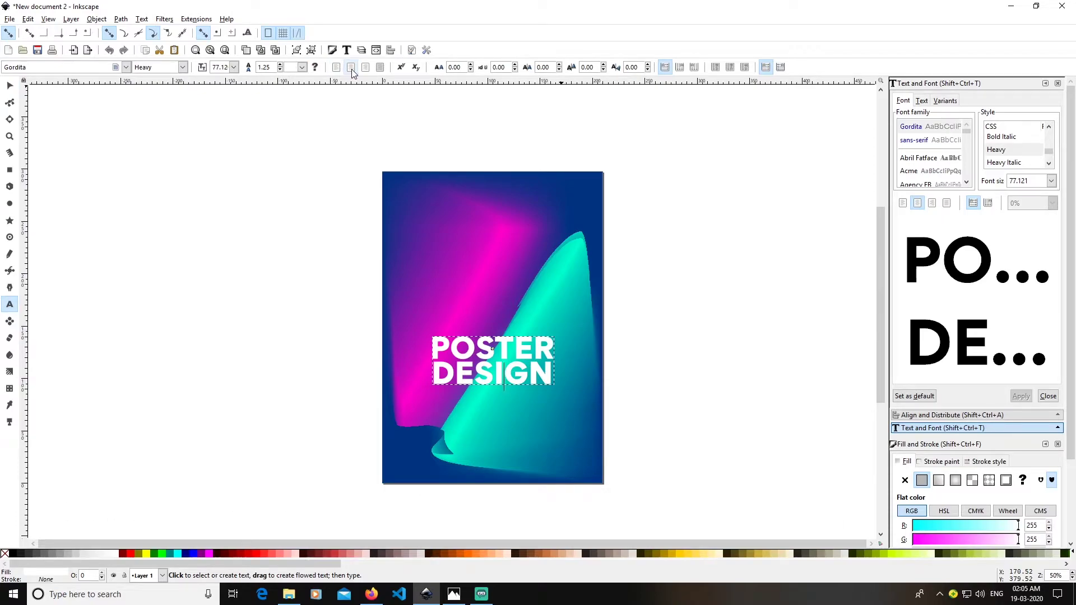
click(336, 67)
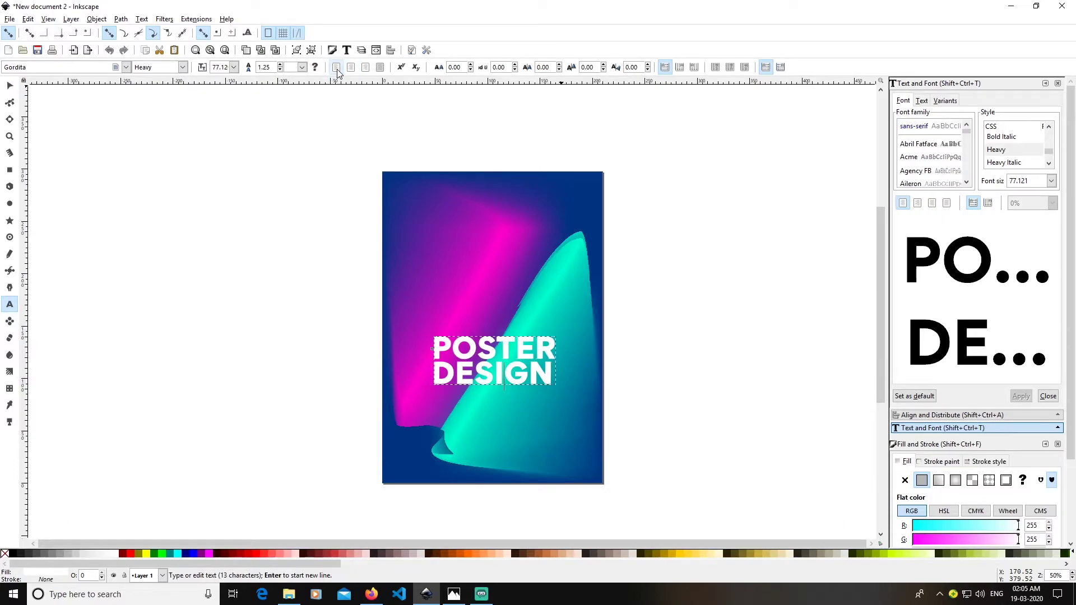
click(10, 85)
key(Escape)
Move the heading slightly down and to the left, then begin a new text object
click(526, 371)
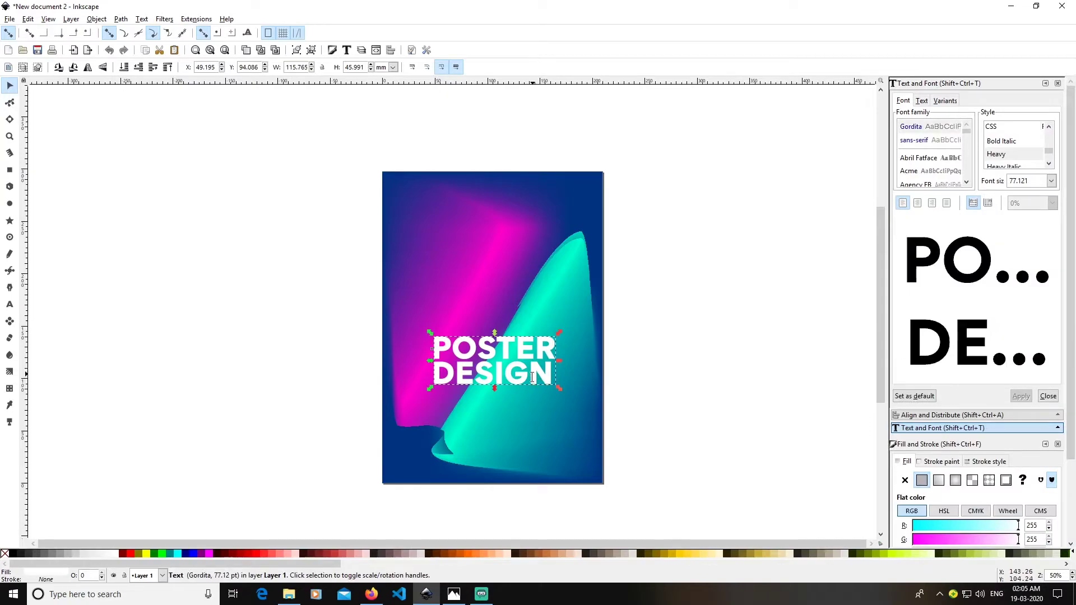
key(t)
click(9, 85)
click(655, 329)
click(536, 365)
drag(537, 374, 529, 386)
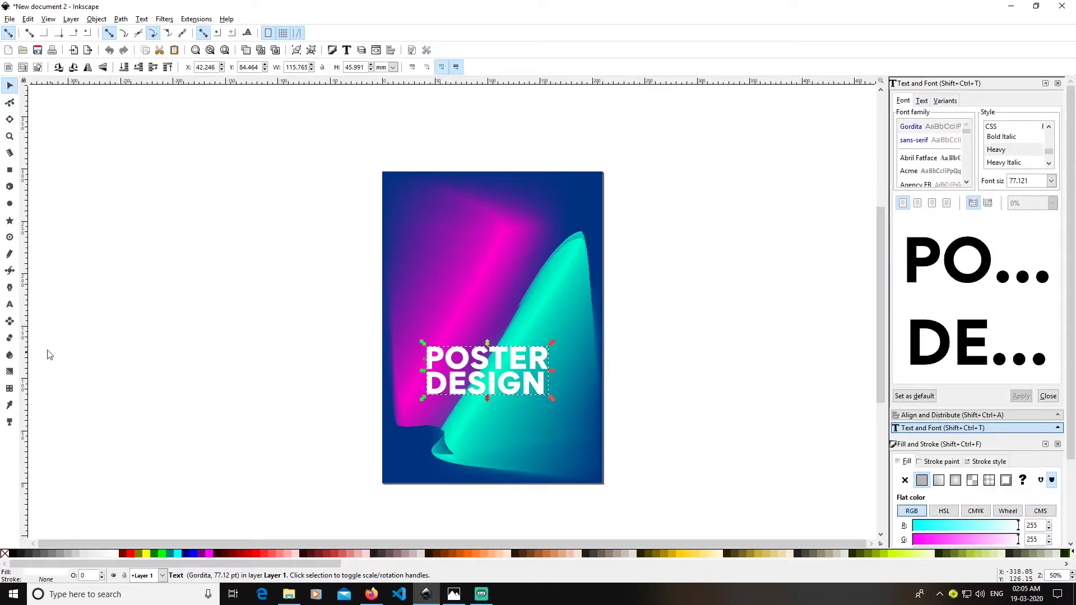
click(10, 305)
click(463, 319)
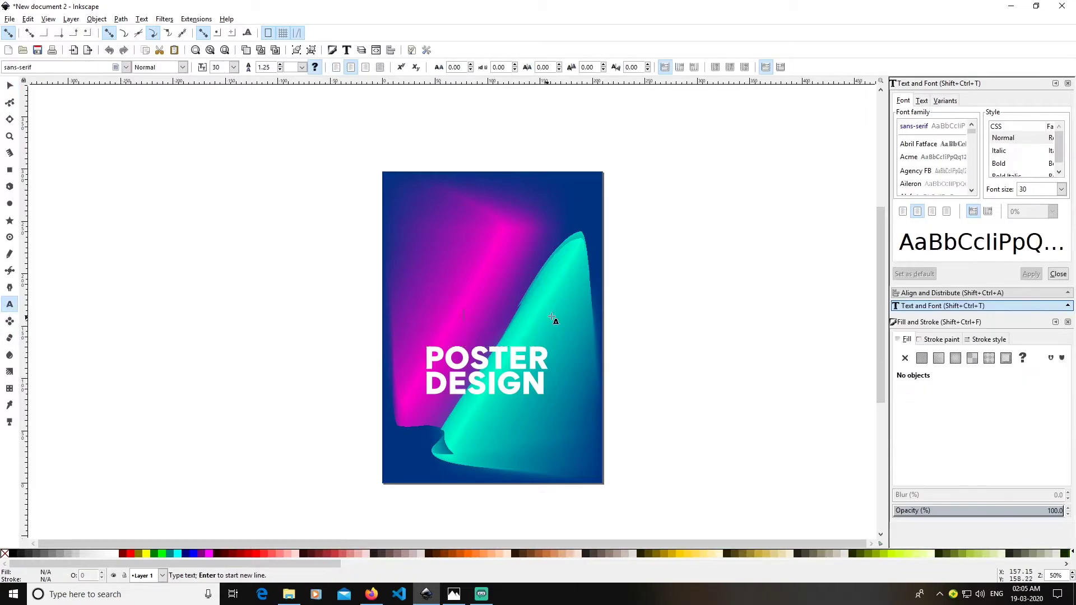
Type the word NEW and set it in Gordita Medium
text(NEW)
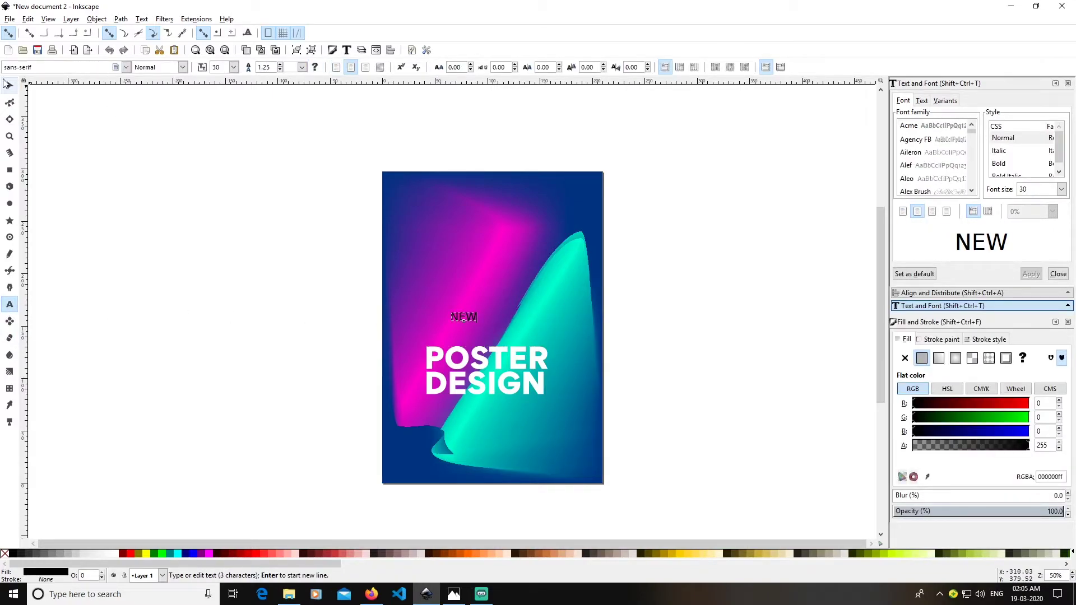
click(10, 85)
click(932, 127)
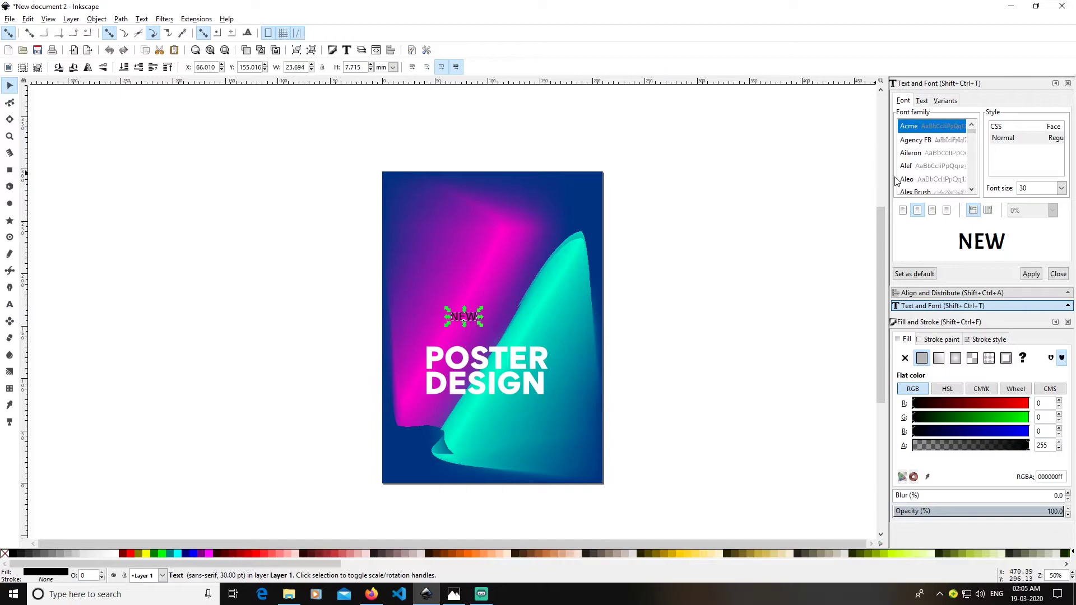
text(g)
scroll(1018, 162, down, 3)
scroll(1018, 162, down, 1)
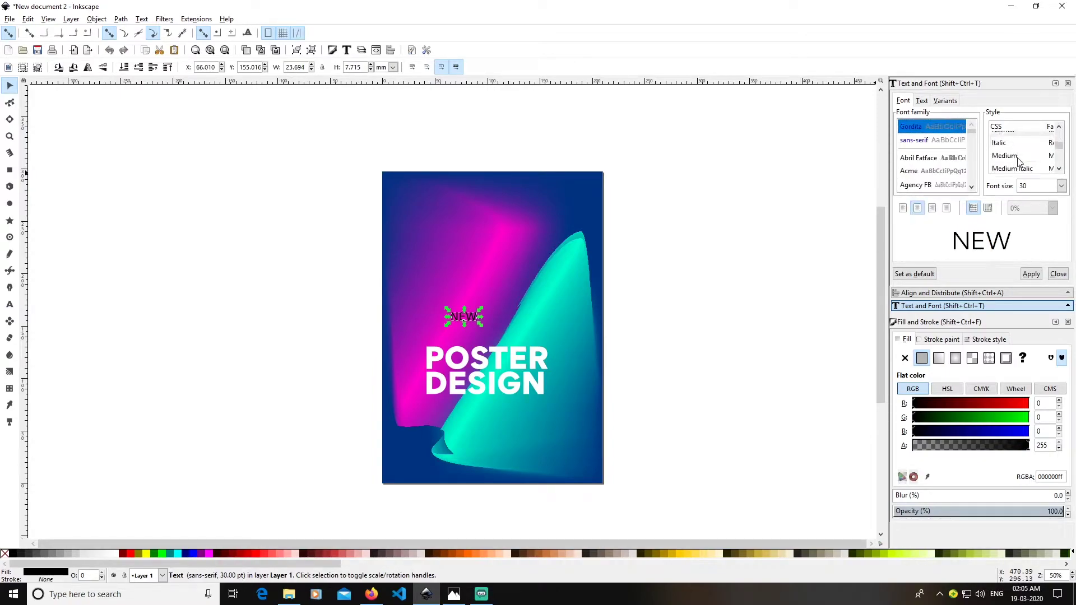
click(1016, 152)
click(1029, 274)
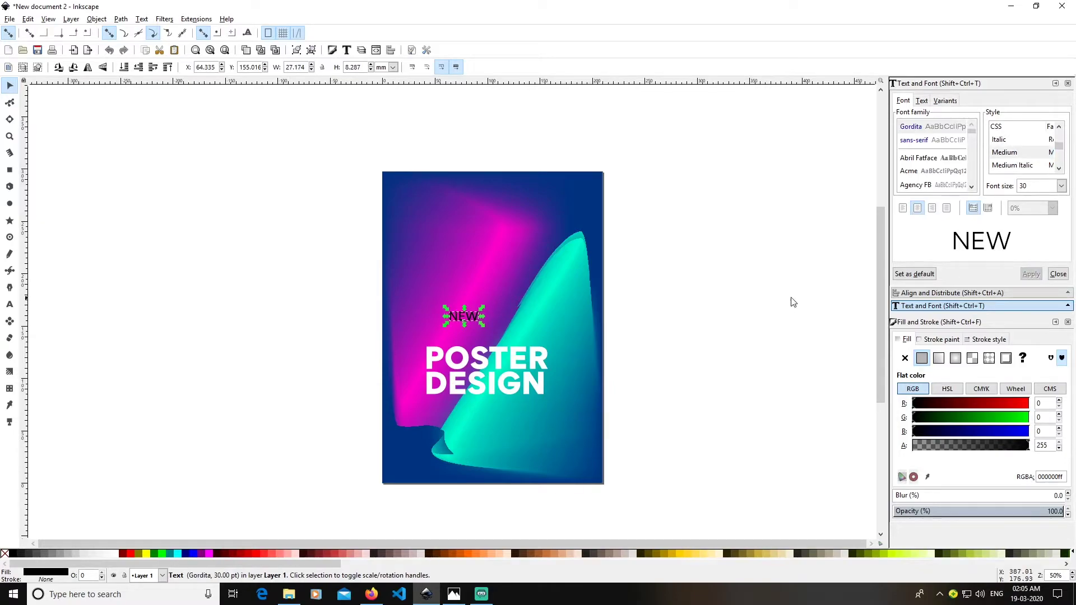
Move NEW just above POSTER, make it white, and select it with the heading
click(751, 322)
click(467, 321)
drag(466, 321, 444, 340)
click(115, 555)
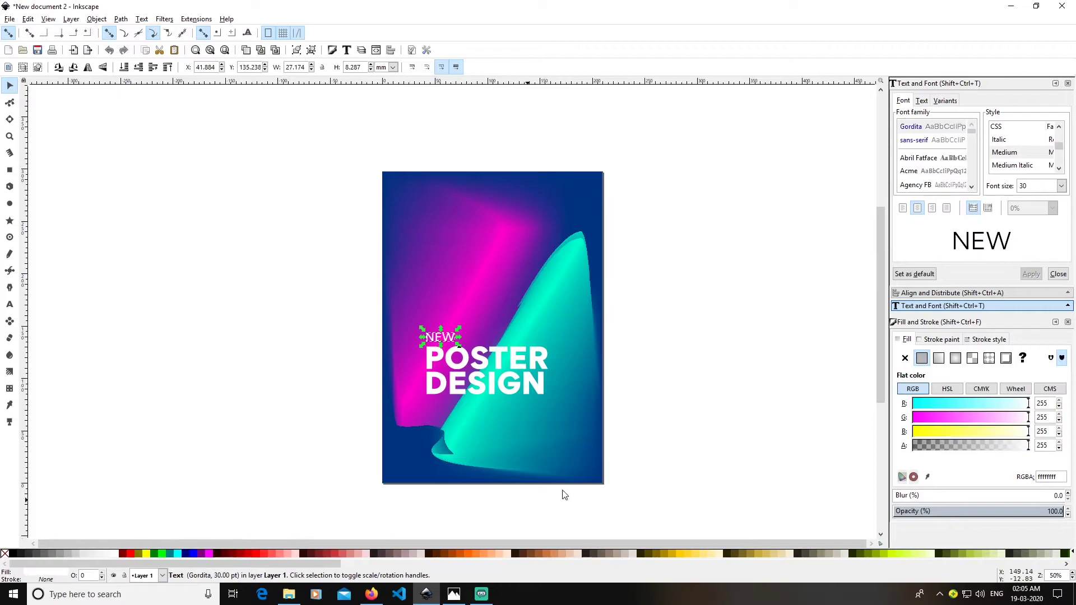
key(Escape)
click(498, 380)
shift+click(443, 340)
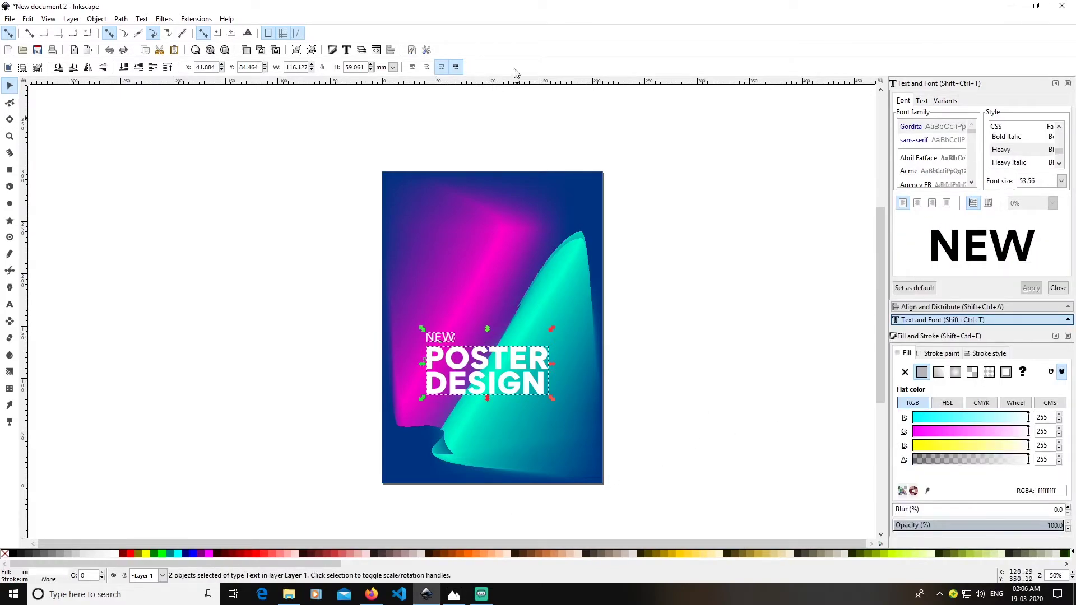
Left-align NEW with POSTER DESIGN and nudge both texts up slightly
click(394, 50)
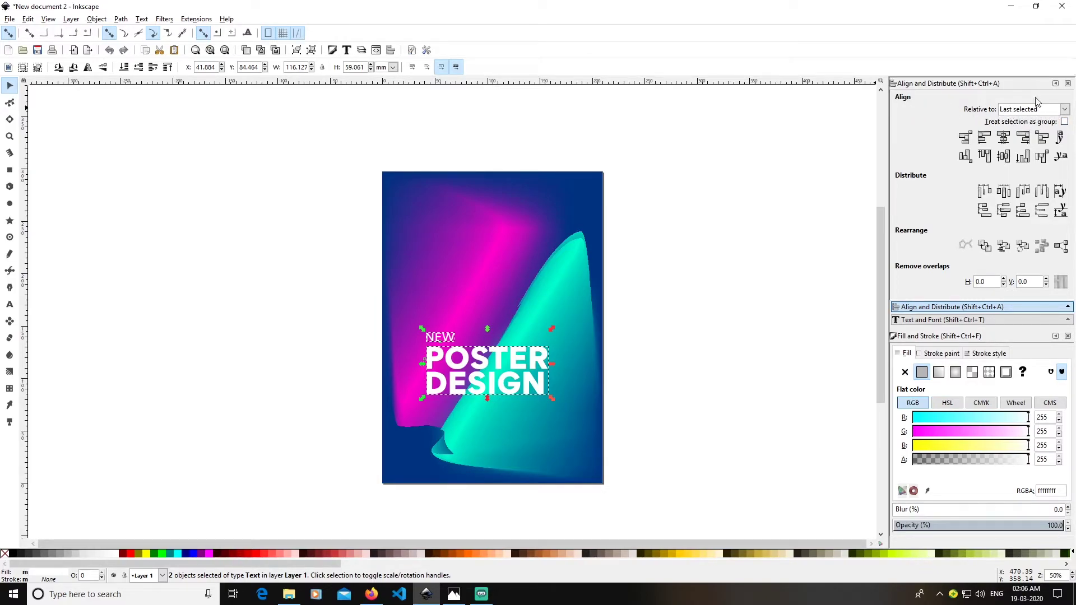
click(982, 140)
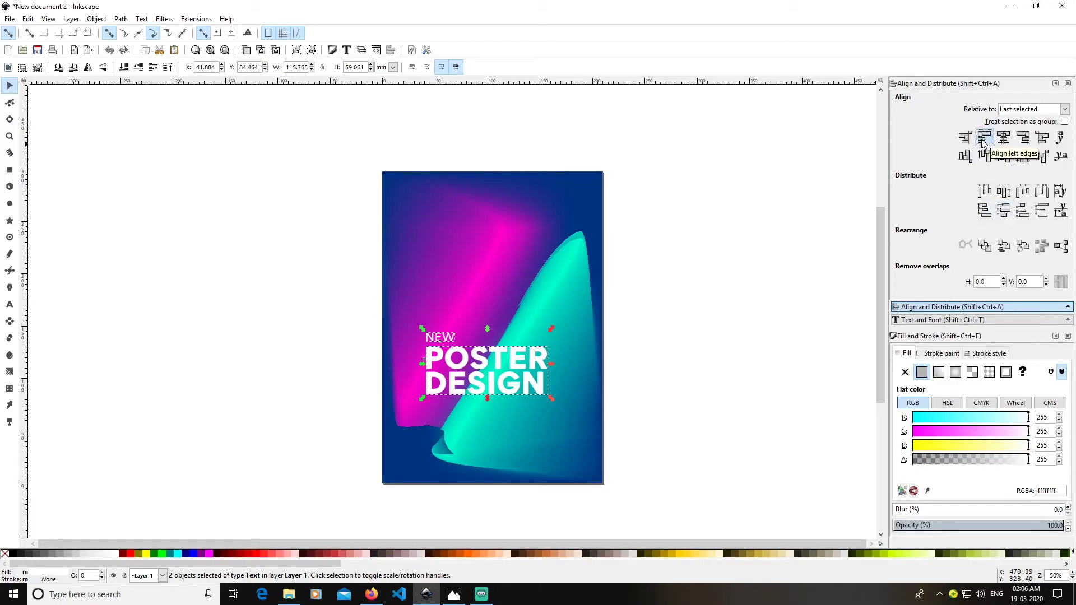
click(748, 360)
drag(727, 420, 392, 304)
drag(525, 368, 524, 359)
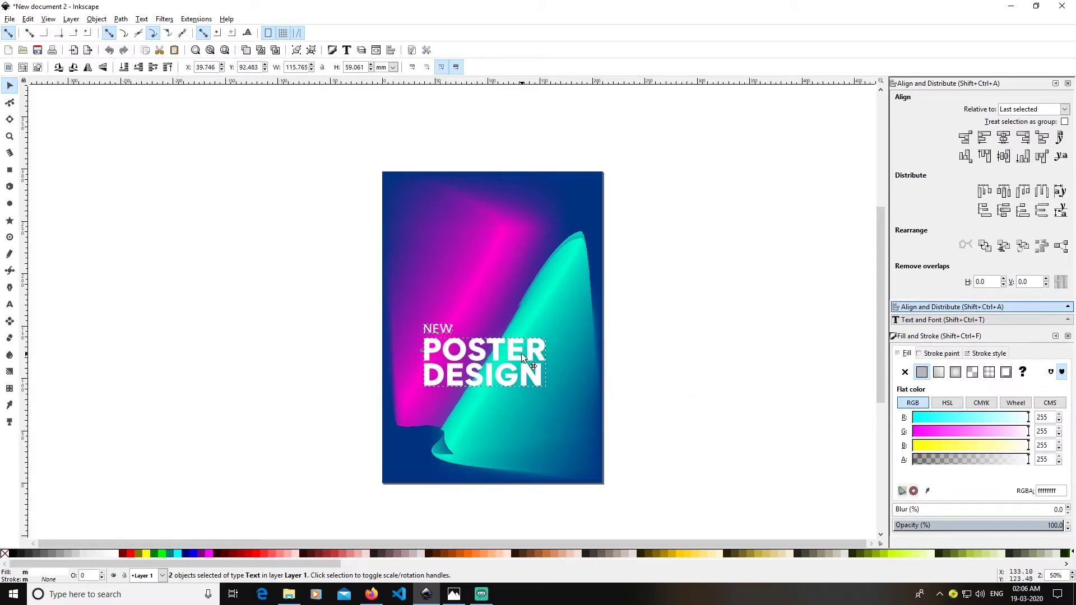
Enlarge POSTER DESIGN to about 103 pt, realign it left with NEW, and shift both up-left
click(695, 380)
click(533, 371)
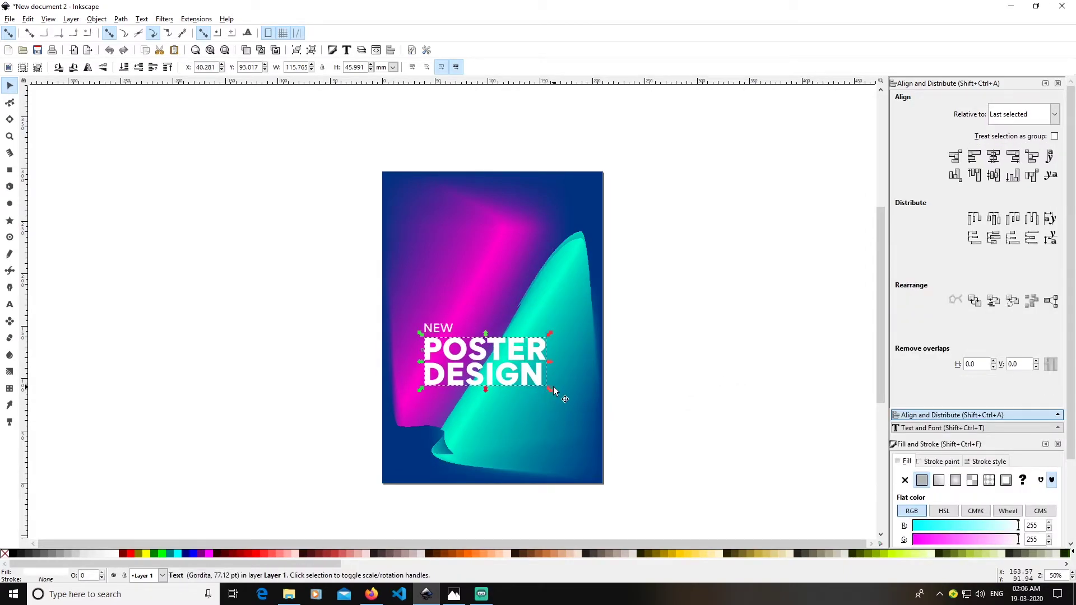
mouse_move(550, 388)
mouse_down()
mouse_move(581, 404)
mouse_move(564, 392)
mouse_up()
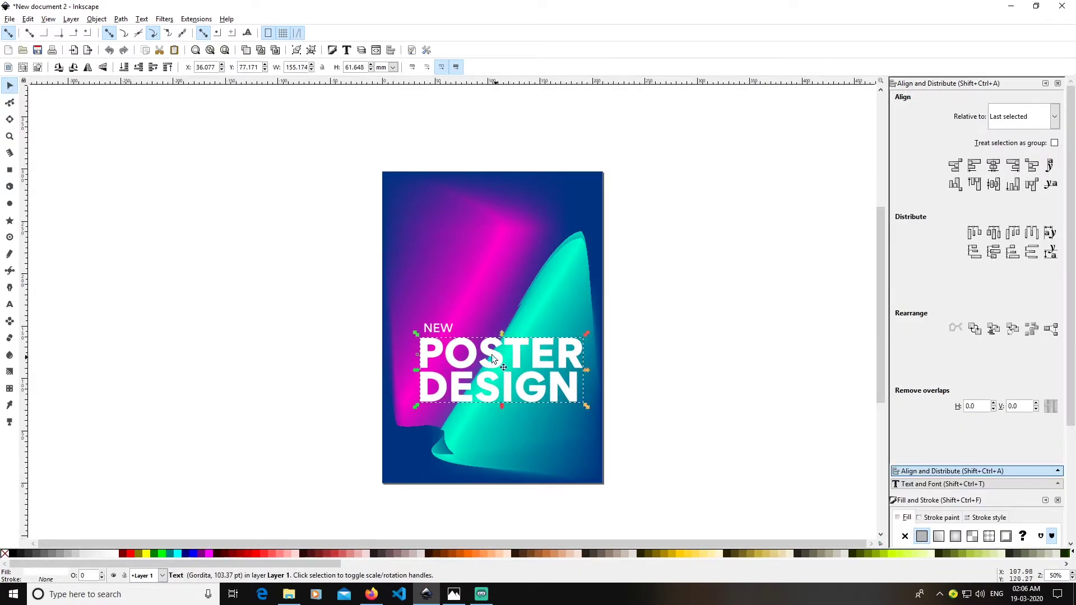
shift+click(438, 329)
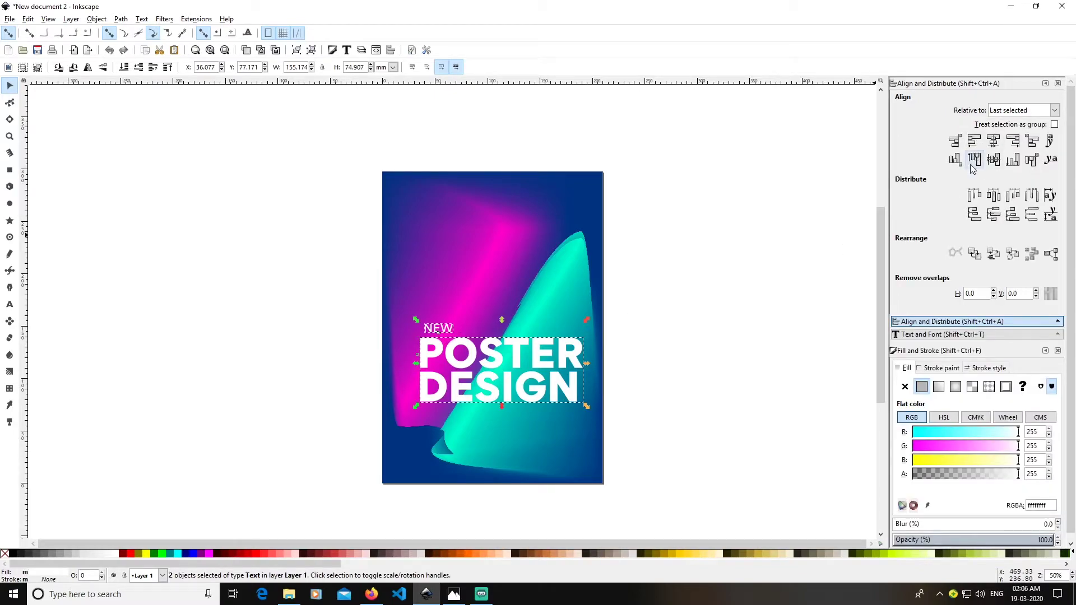
click(974, 141)
drag(549, 361, 533, 354)
click(704, 357)
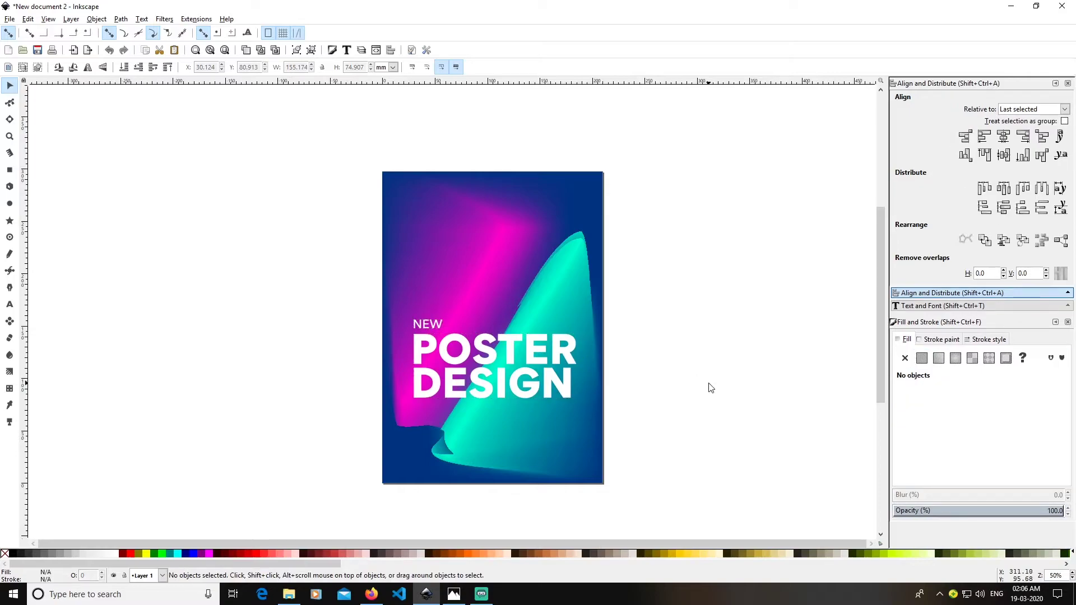
Convert the POSTER DESIGN heading text into paths with Object to Path
click(521, 387)
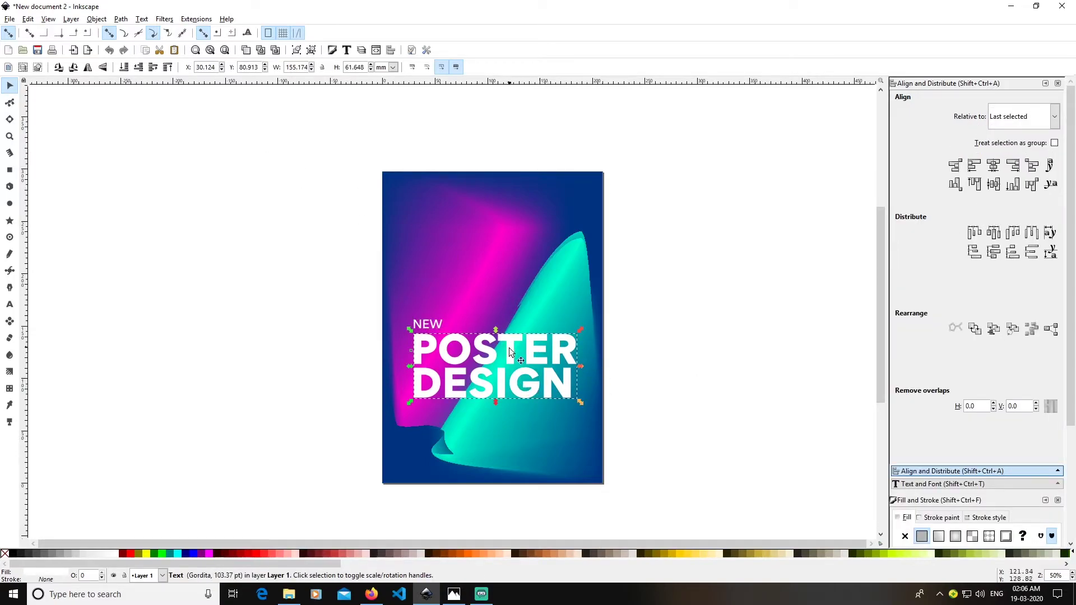
click(97, 19)
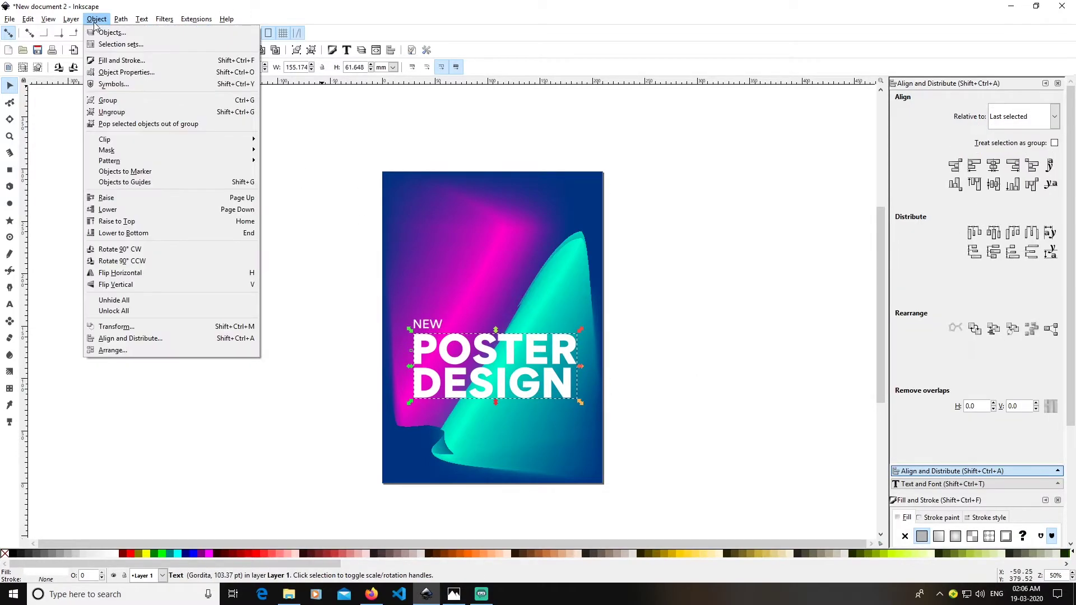
mouse_move(117, 22)
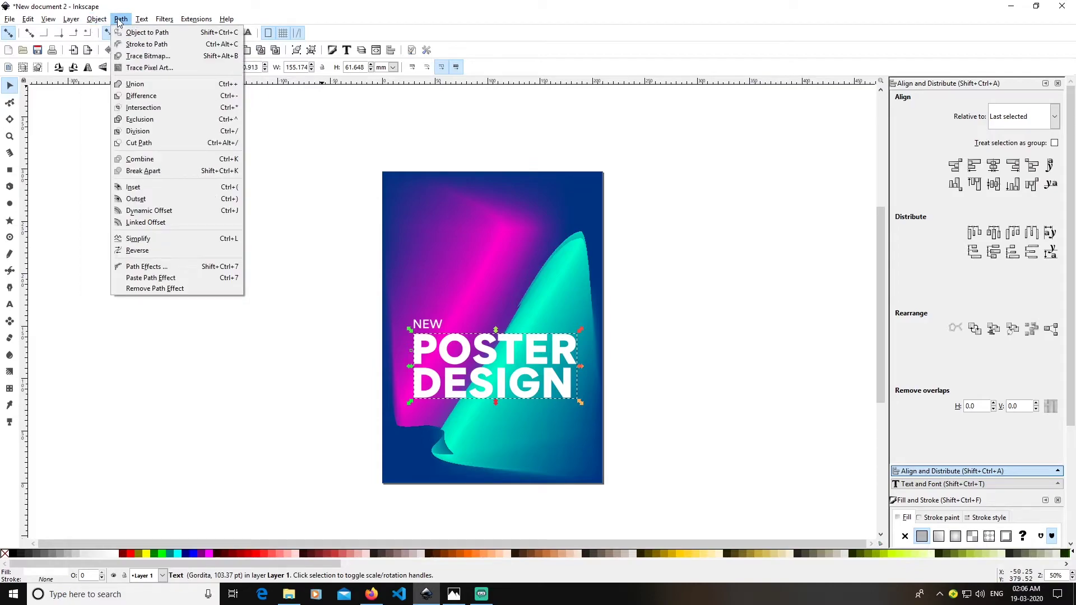
click(127, 34)
click(595, 358)
Ungroup the converted heading into twelve separate letter paths
click(537, 386)
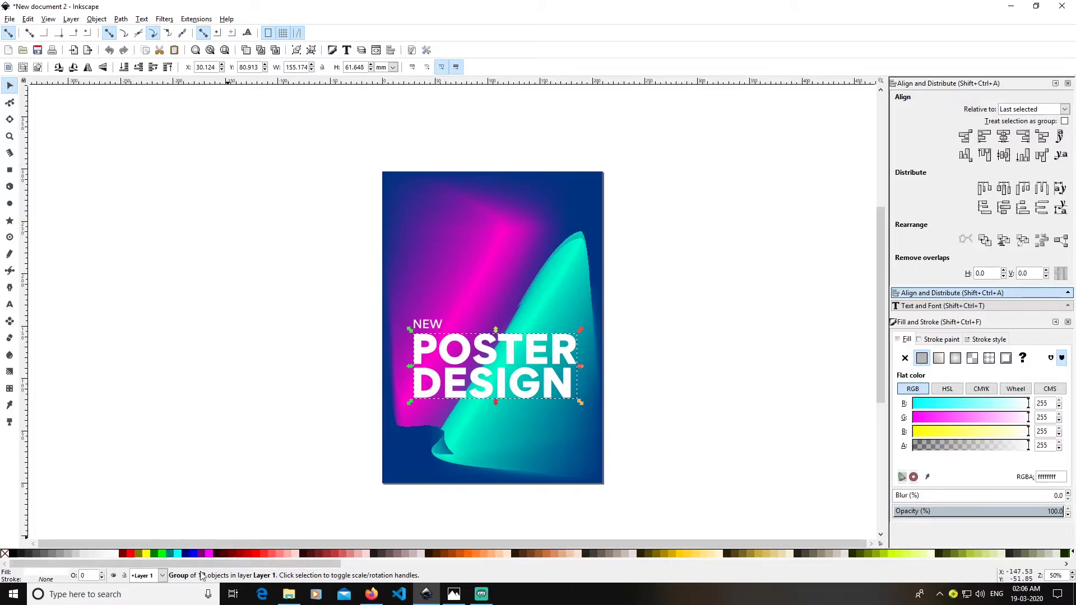
key(ctrl)
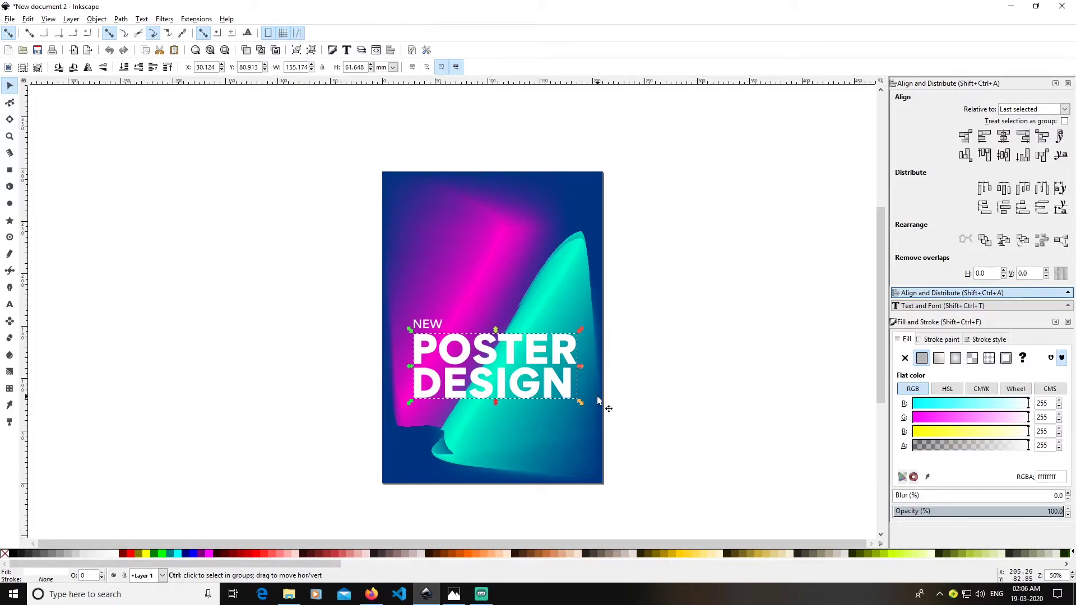
click(311, 50)
click(758, 365)
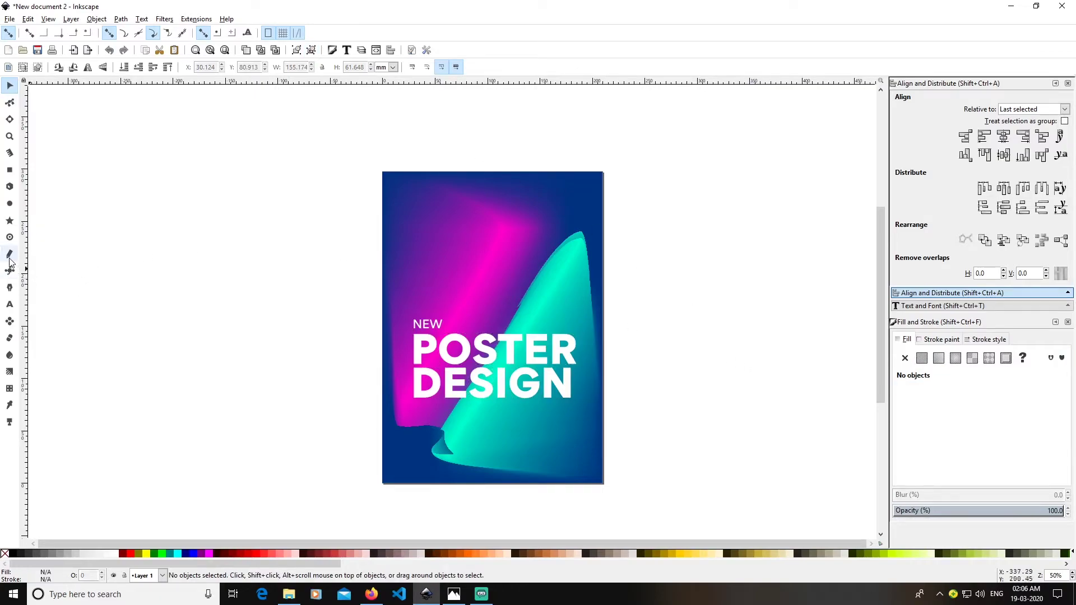
Draw a thin white bar, about 158 × 5.3 mm, across the upper poster
click(10, 170)
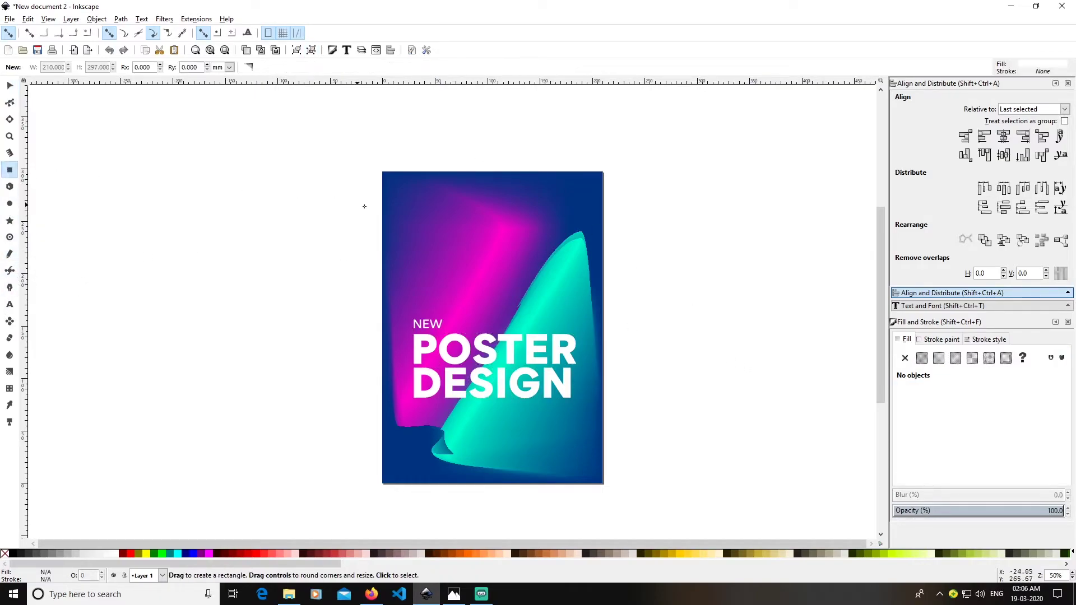
drag(395, 253, 561, 259)
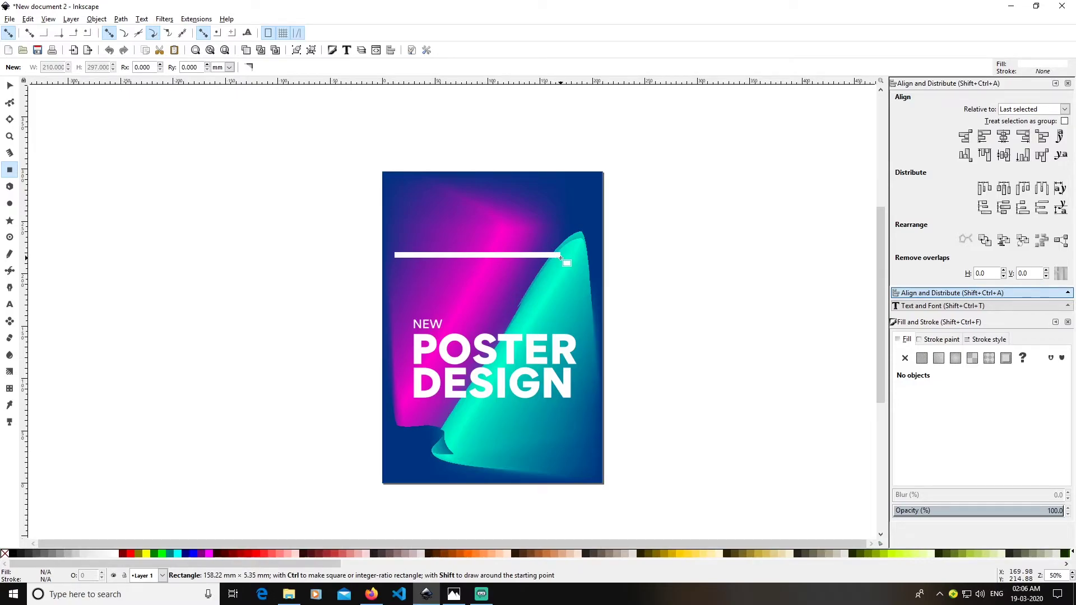
drag(561, 258, 560, 259)
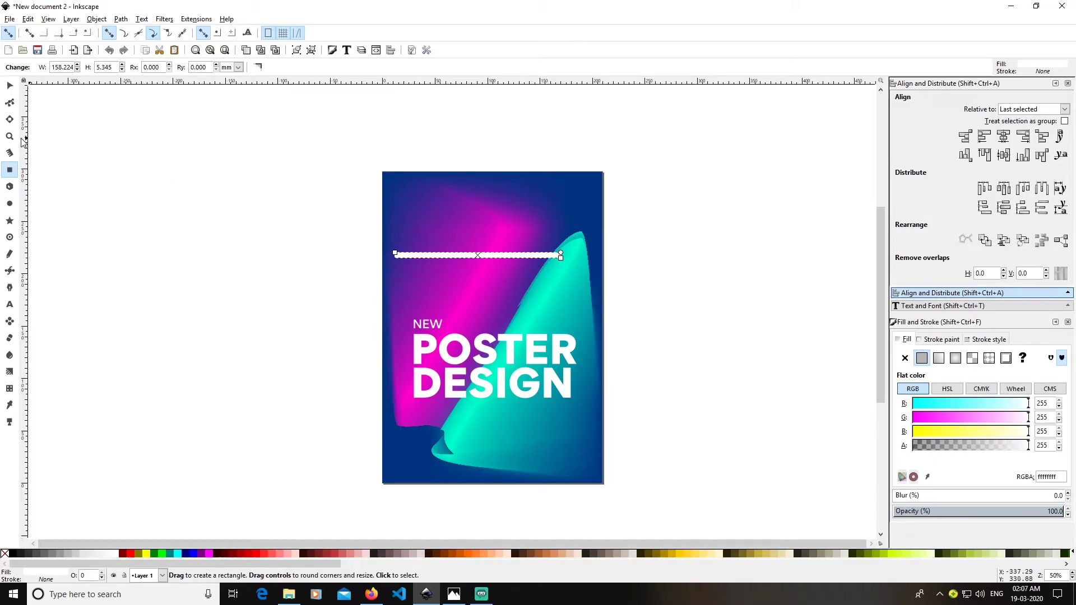
Convert the white bar into a 4-node path with Object to Path
click(9, 85)
click(606, 257)
click(506, 258)
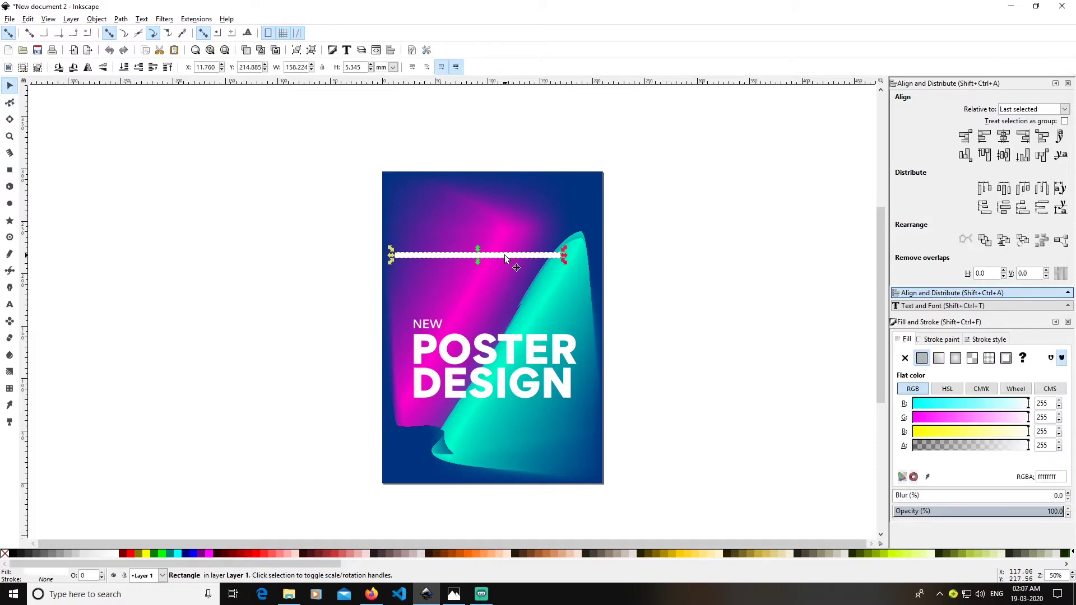
click(115, 19)
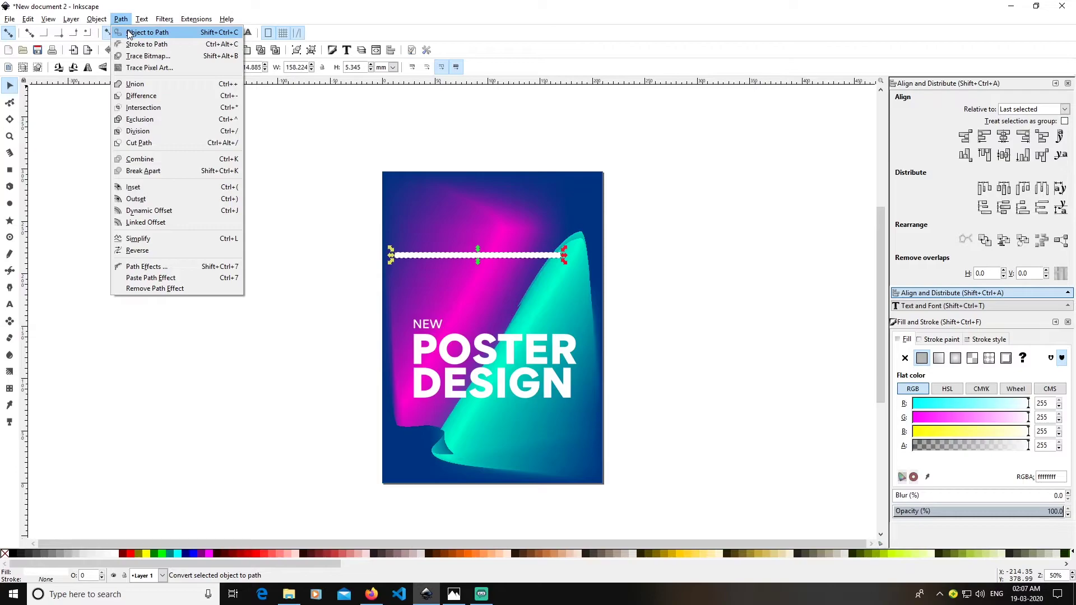
click(128, 33)
click(756, 259)
click(530, 247)
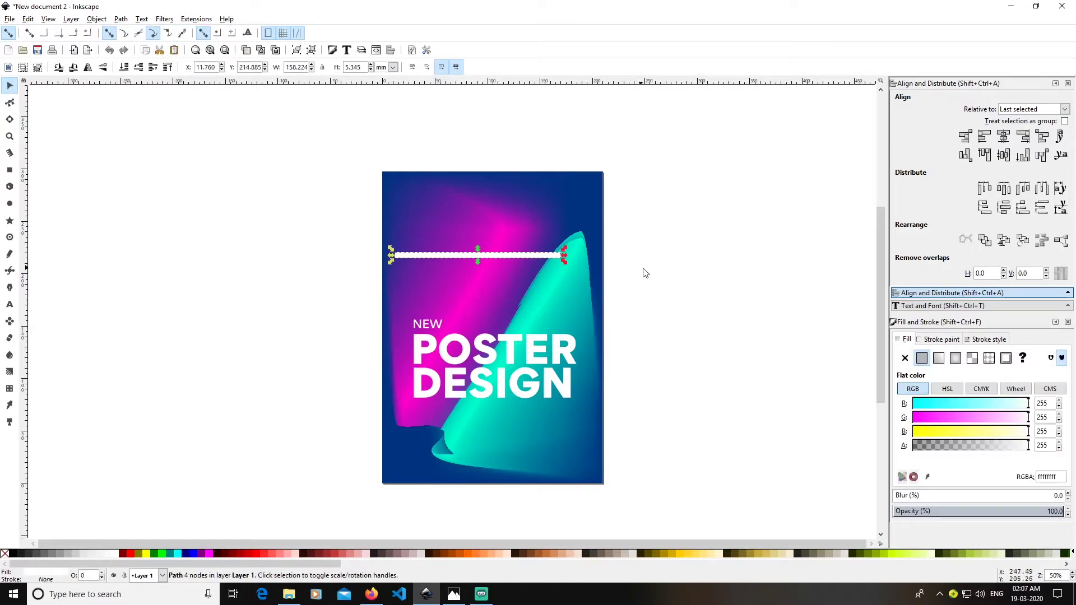
Rotate the white bar to a 45° diagonal and move it down and left
click(516, 255)
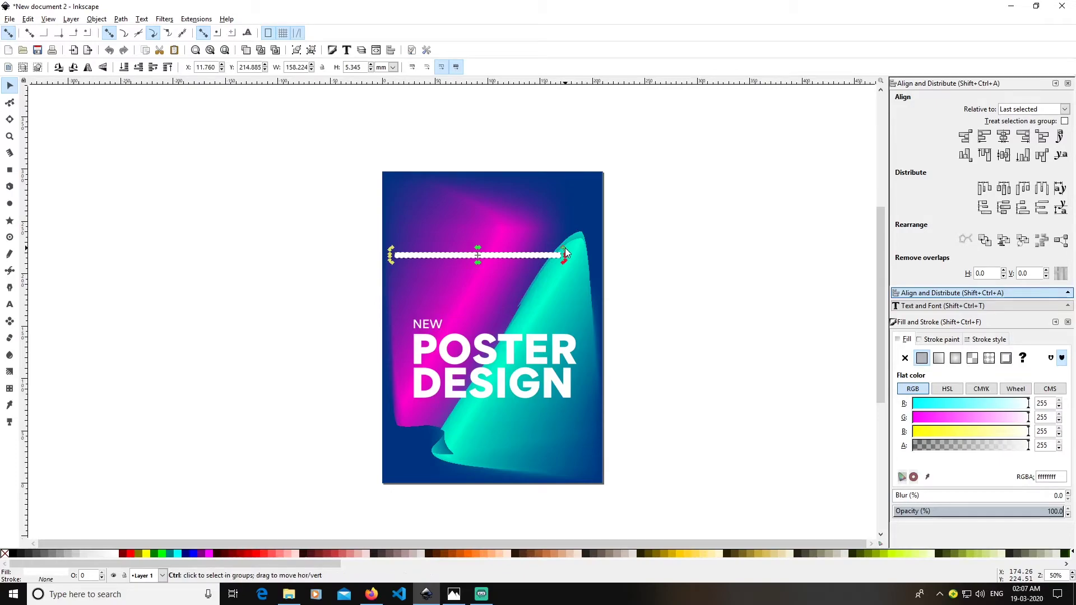
drag(564, 247, 545, 193)
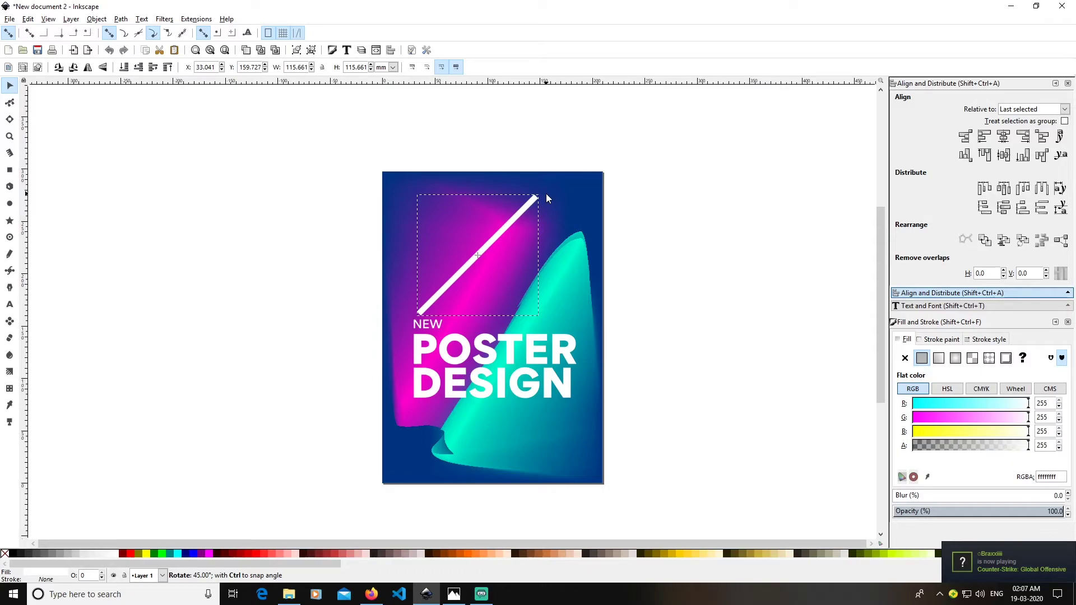
drag(546, 193, 545, 194)
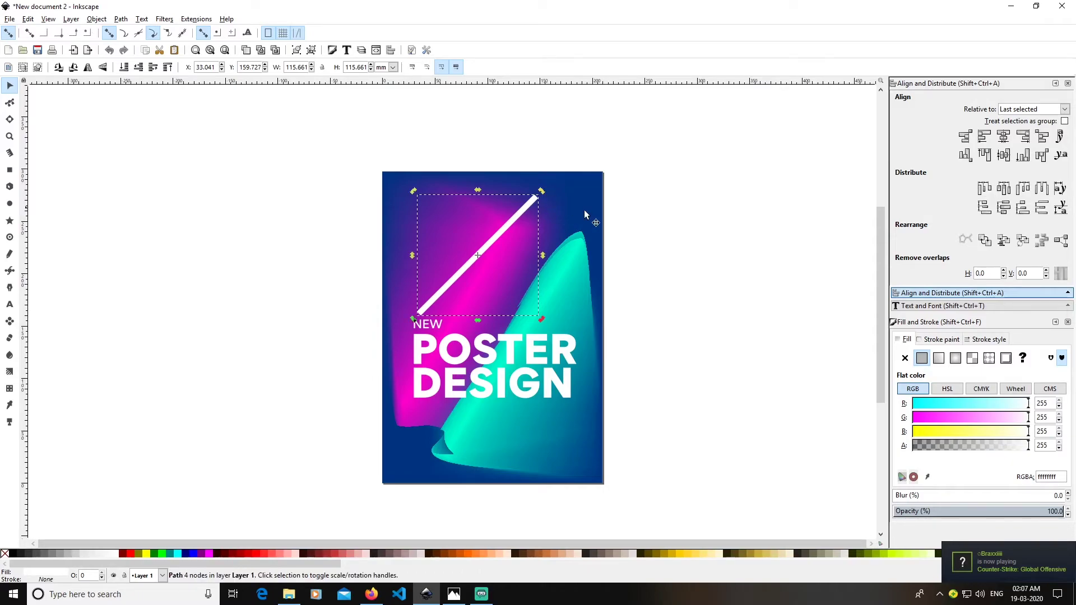
click(679, 287)
drag(467, 260, 542, 263)
Duplicate the diagonal bar onto the page's left edge across the P, selecting both
key(ctrl+d)
drag(442, 293, 408, 358)
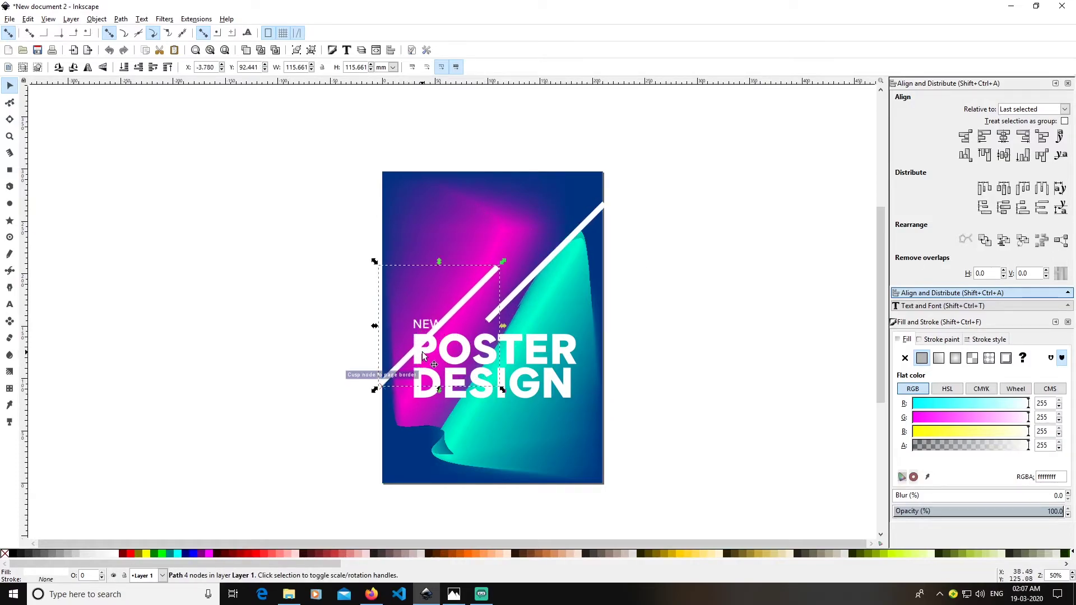
shift+click(421, 360)
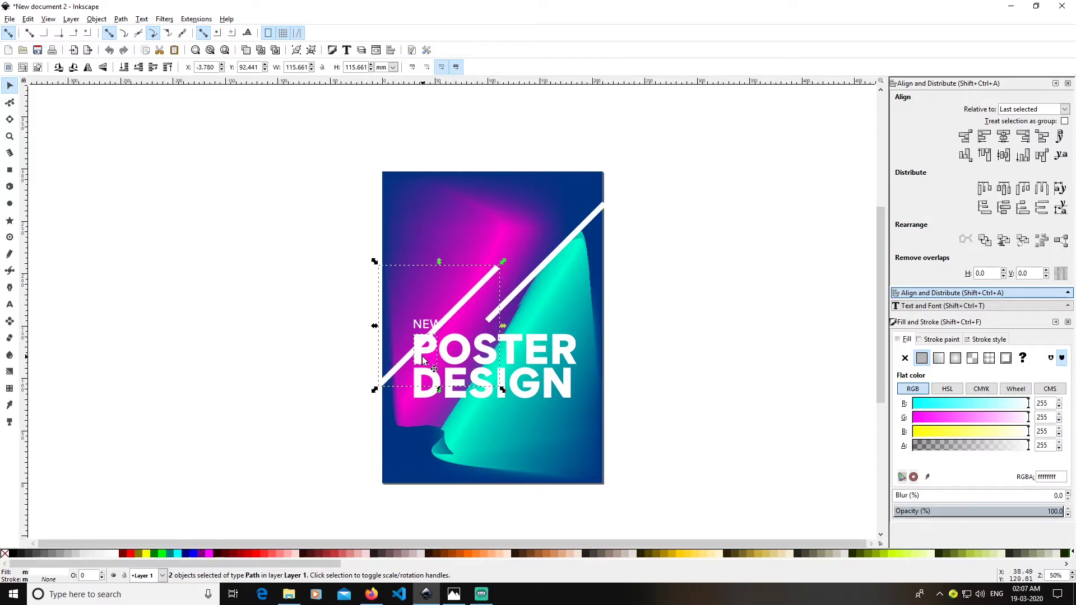
Cut the diagonal stripe out of the P of POSTER with Path > Difference
click(121, 20)
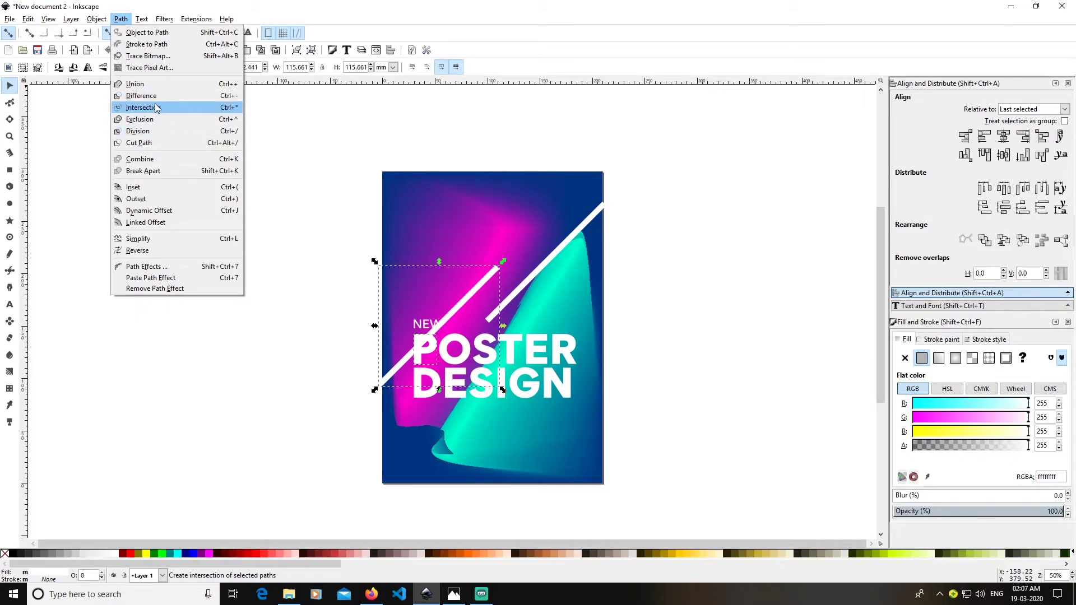
click(156, 123)
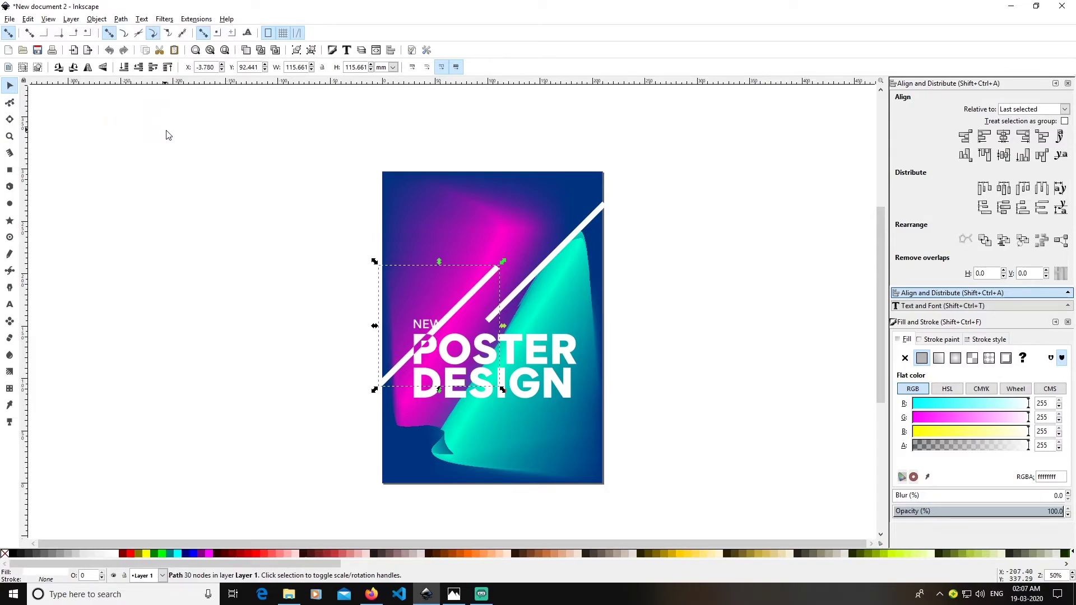
key(Escape)
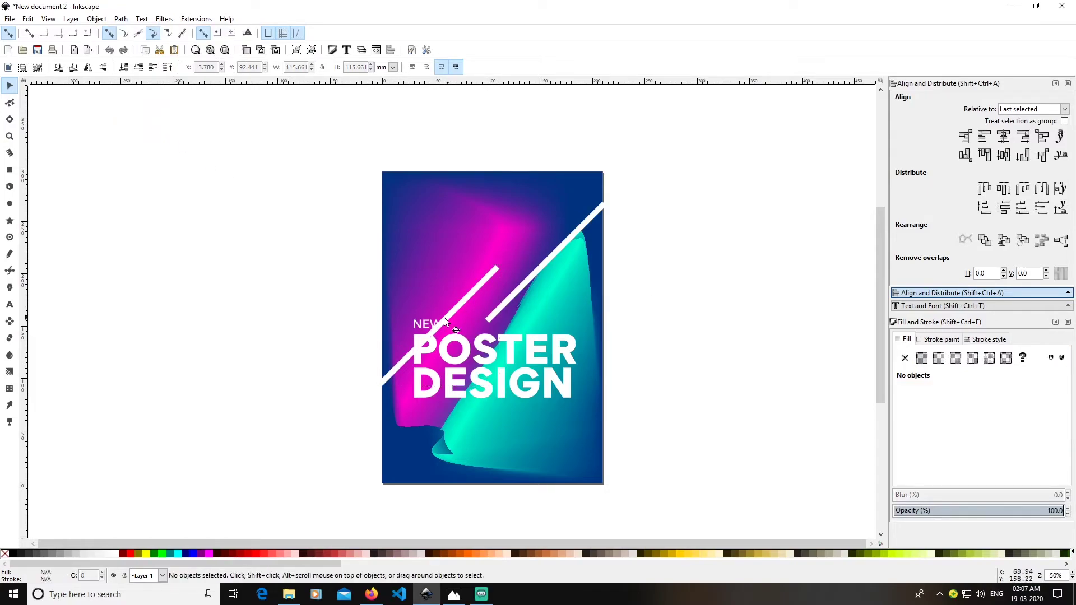
click(415, 360)
shift+click(401, 377)
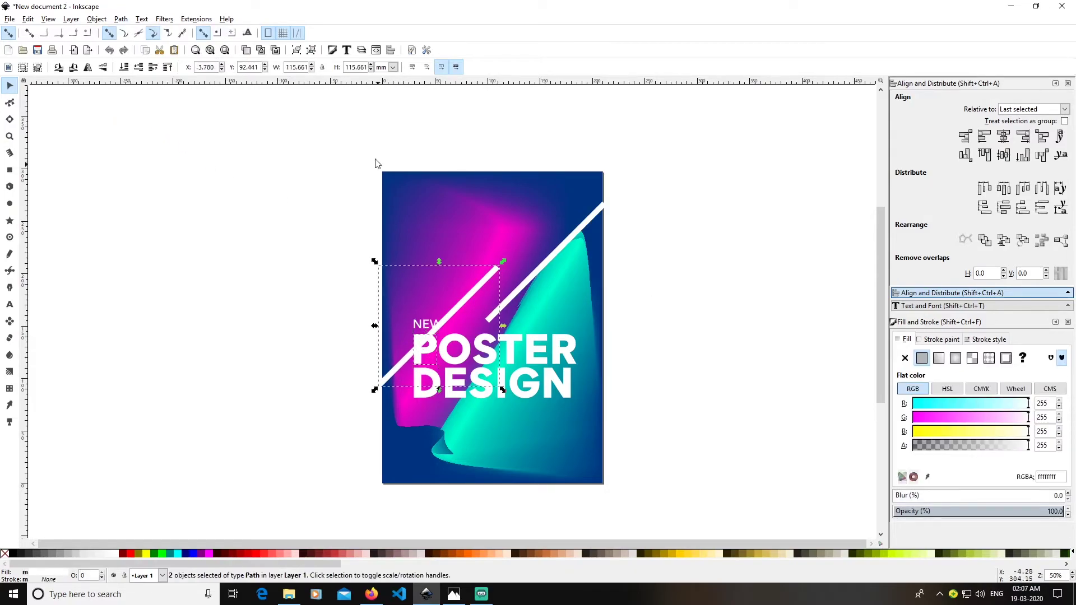
click(121, 19)
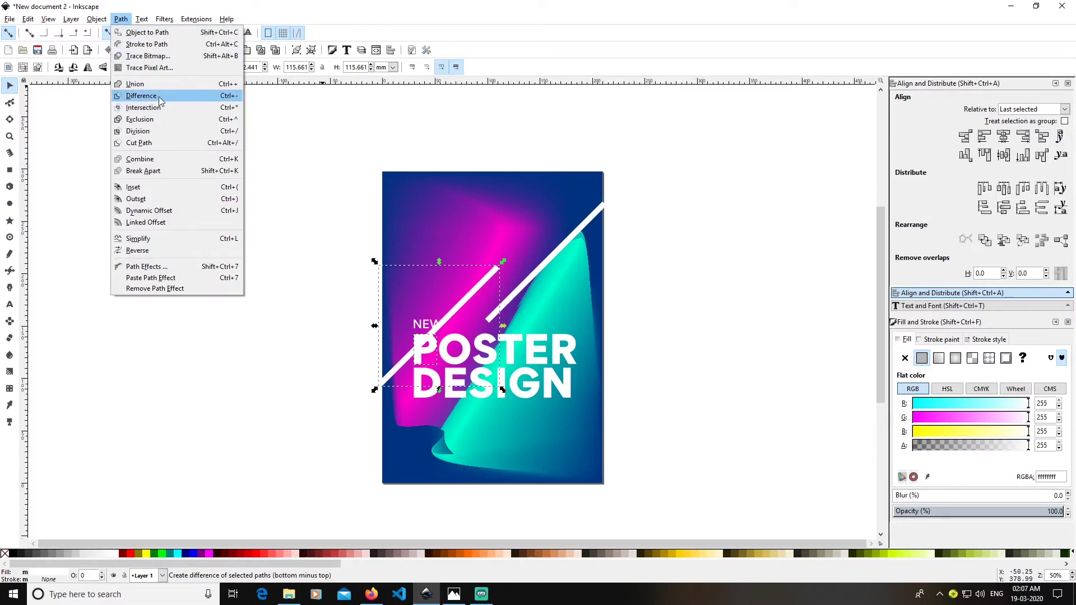
click(140, 95)
click(709, 312)
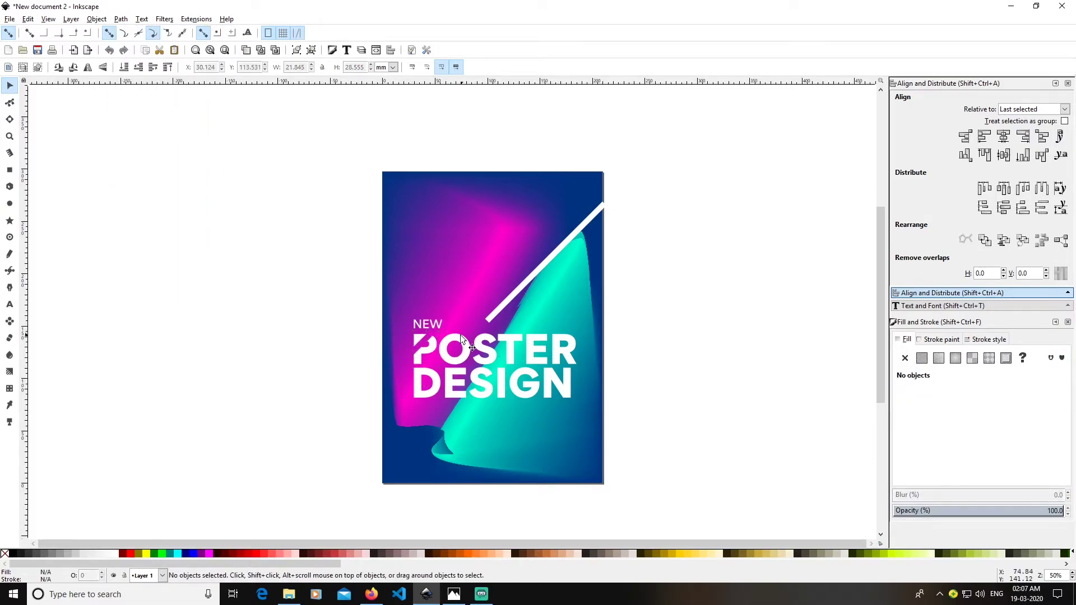
Duplicate the upper stripe over the T and subtract it, cutting a slanted gap
click(506, 299)
key(ctrl+d)
drag(540, 268, 511, 362)
key(Escape)
click(508, 346)
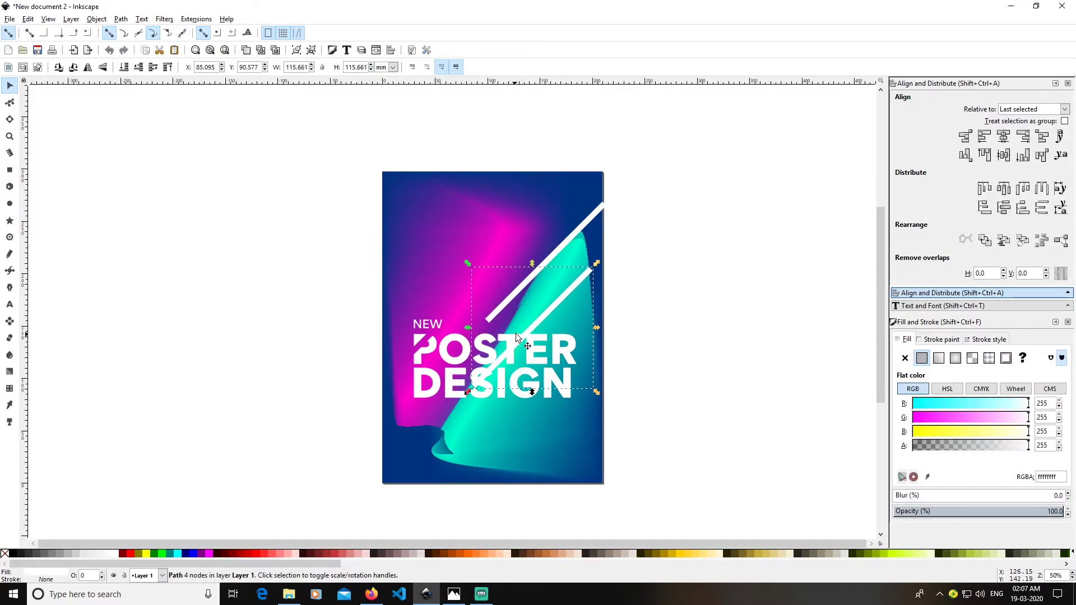
shift+click(507, 341)
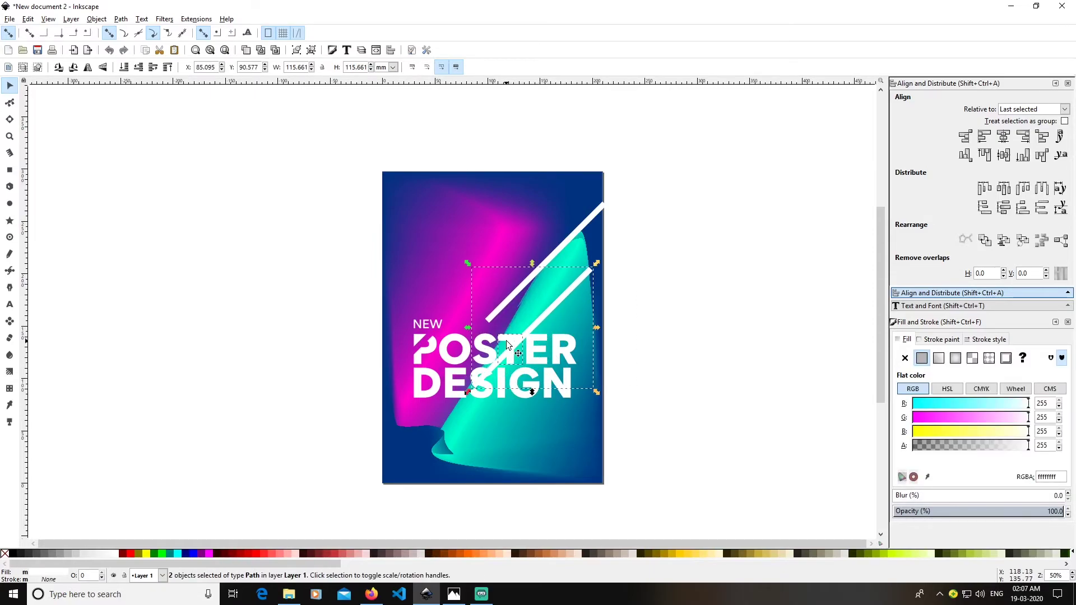
click(122, 20)
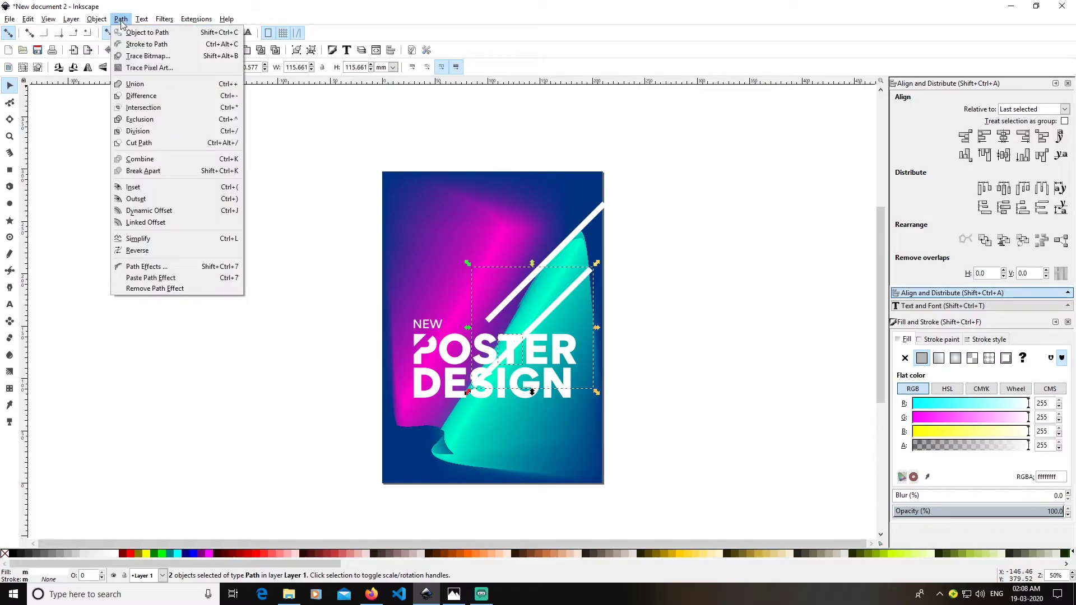
click(126, 96)
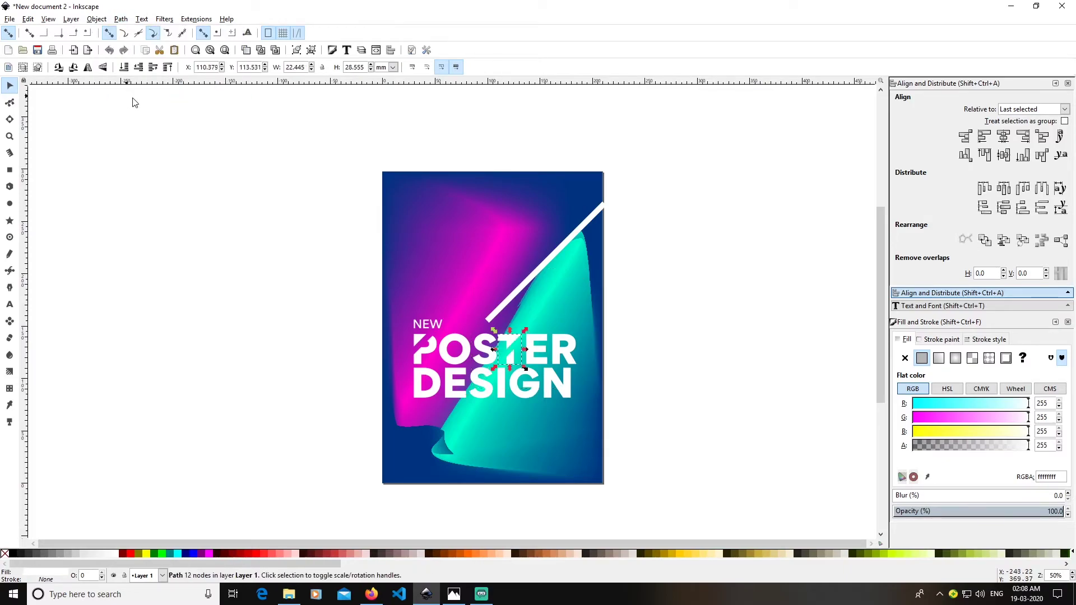
click(701, 300)
ctrl+scroll(574, 405, up, 1)
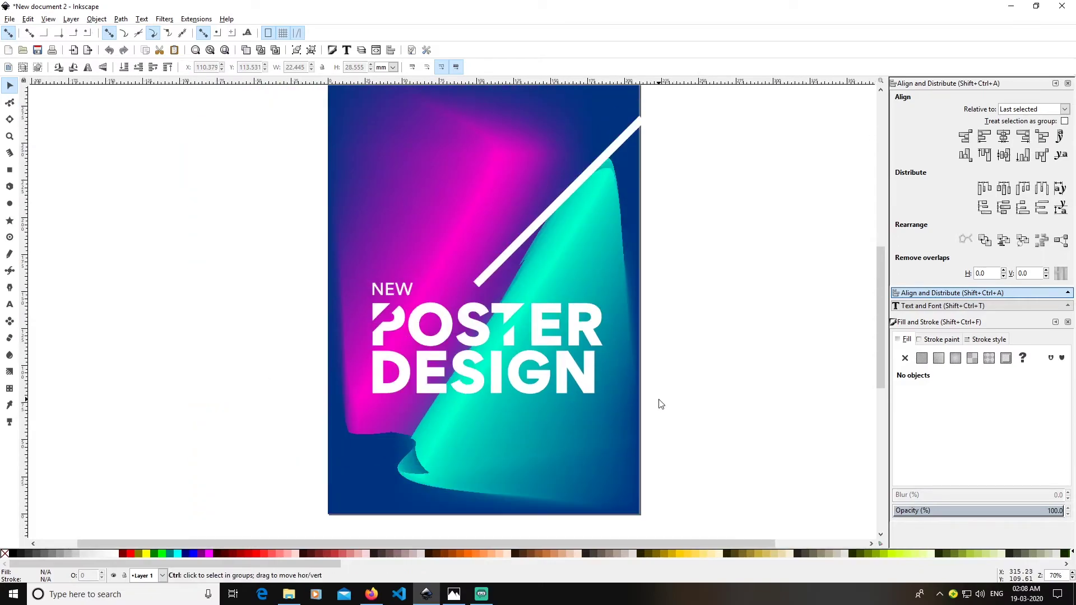
Place the white stripe diagonally across the E of DESIGN
scroll(707, 394, down, 1)
click(506, 204)
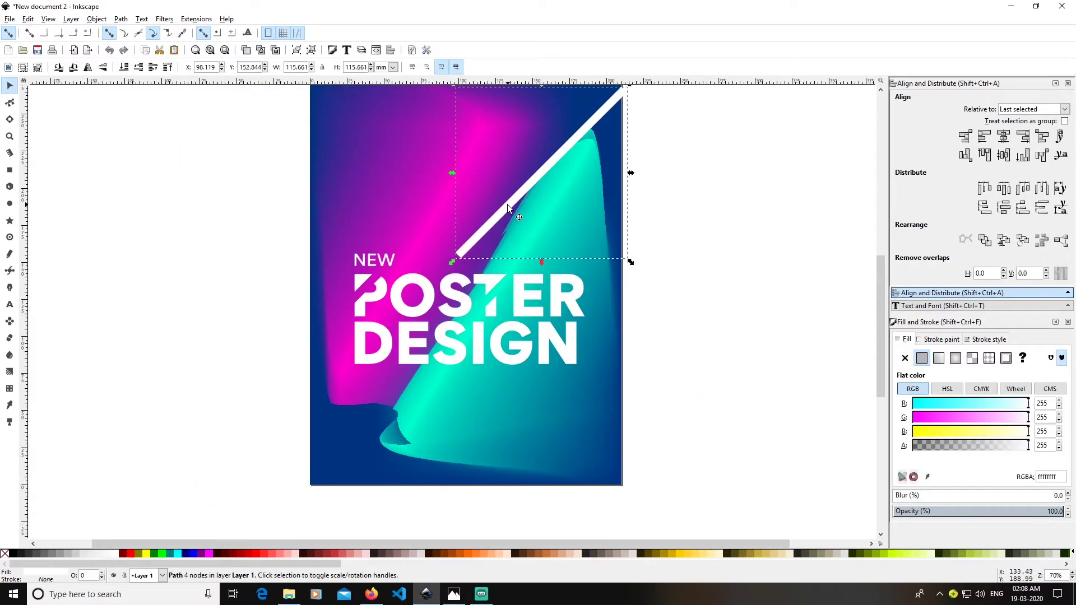
drag(512, 197, 402, 336)
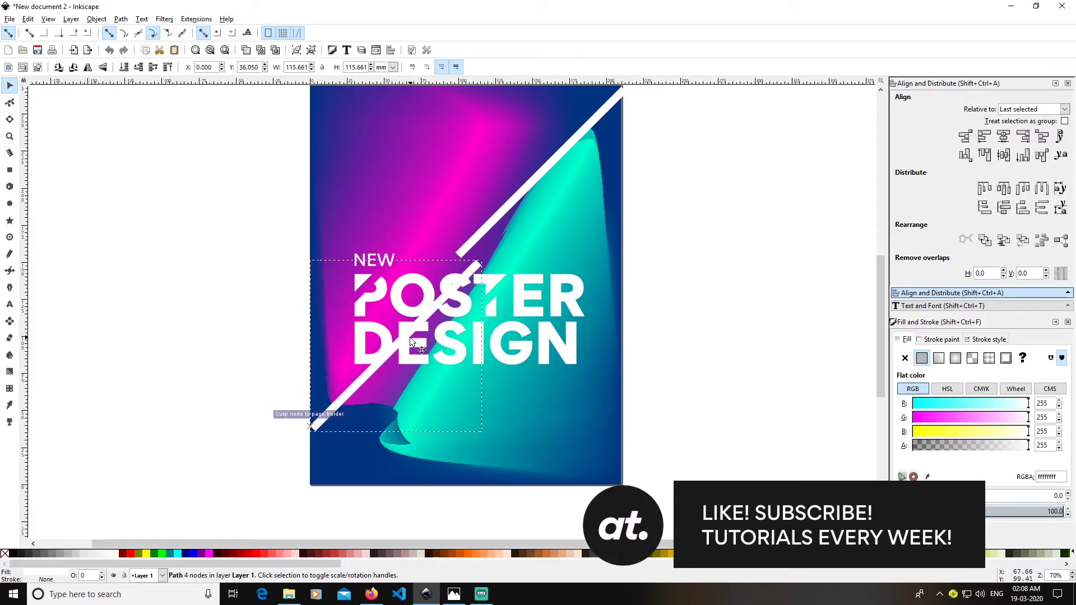
click(410, 359)
shift+click(364, 379)
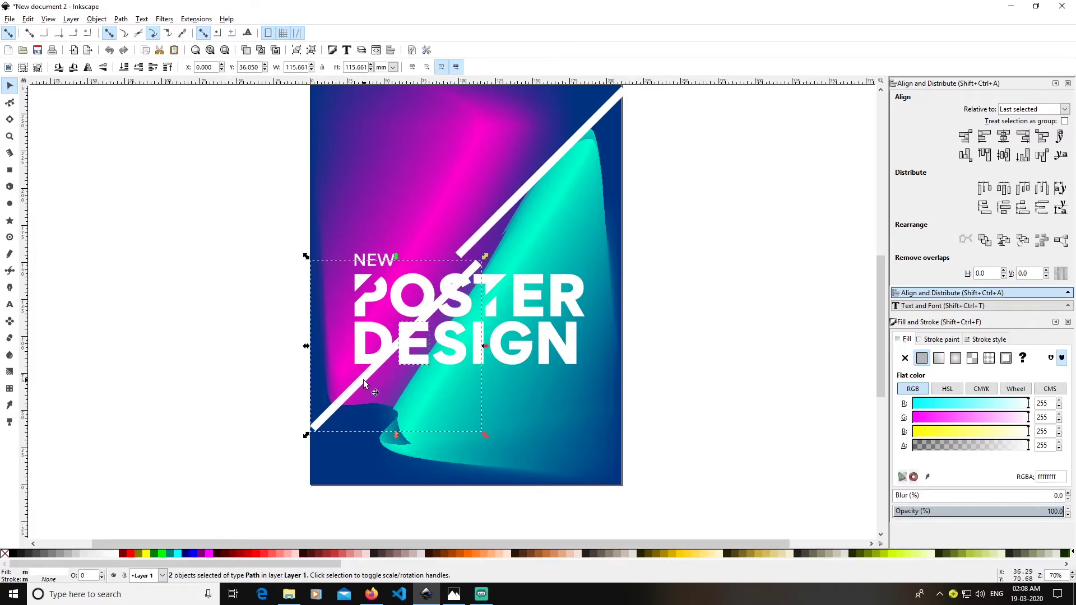
click(121, 19)
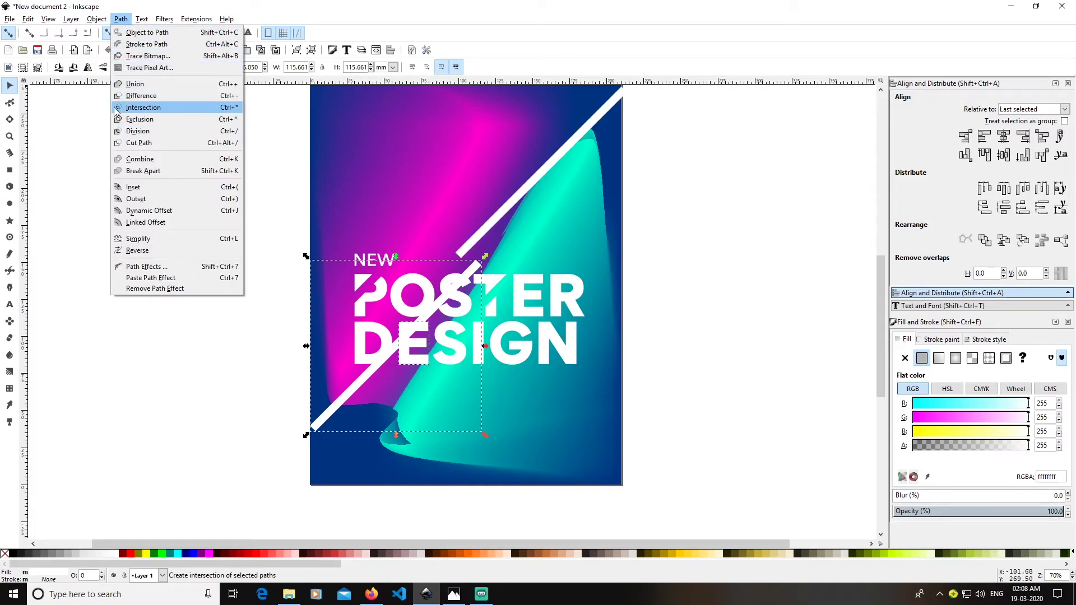
click(421, 370)
click(720, 368)
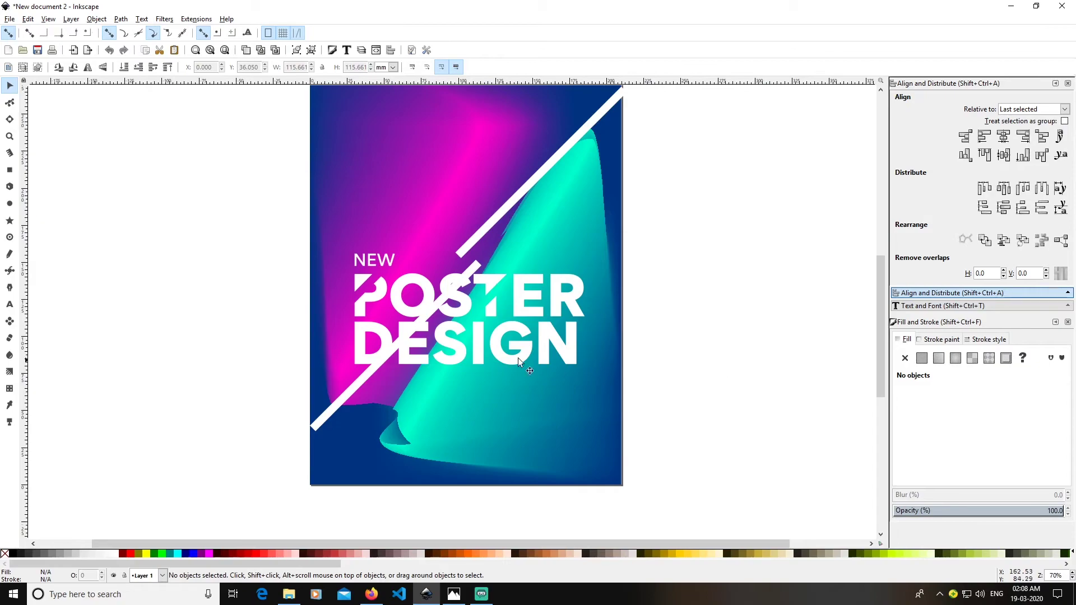
Select the E with the crossing stripe and apply Object > Clip > Set
click(410, 354)
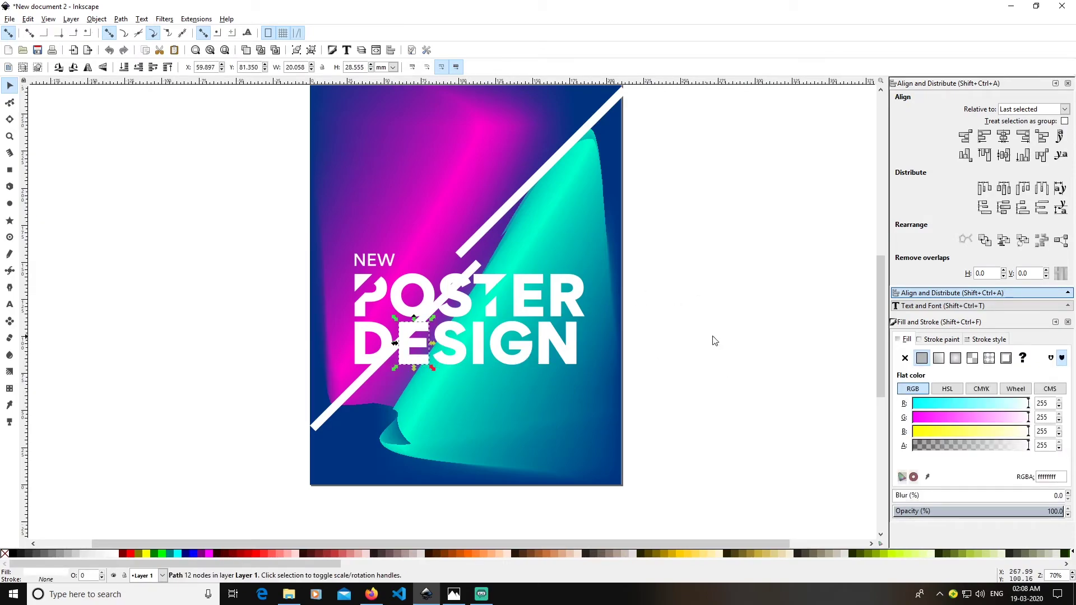
click(412, 335)
click(403, 356)
shift+click(344, 397)
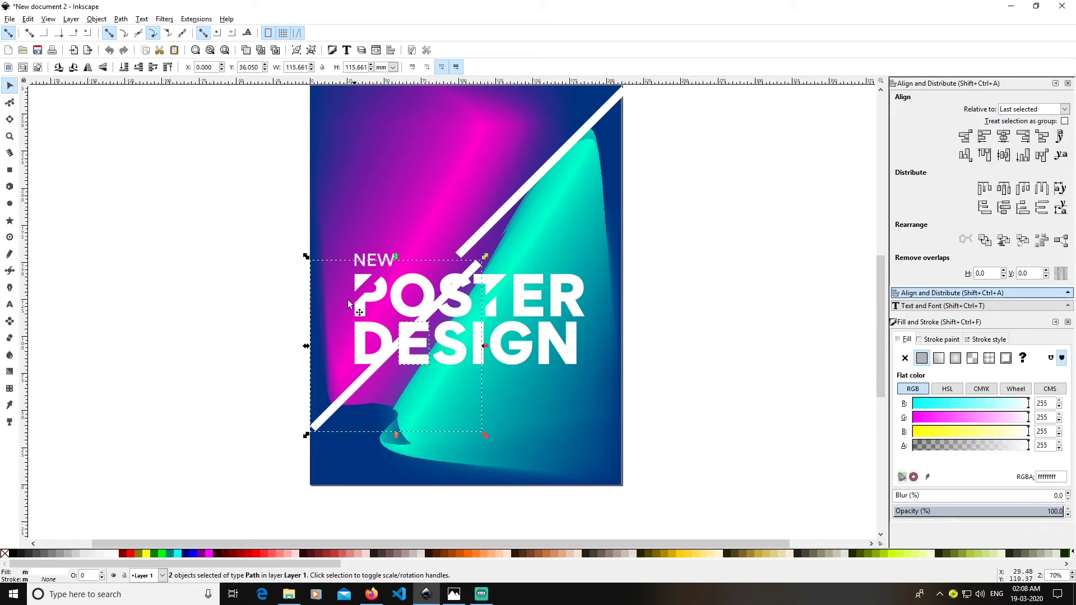
click(121, 19)
click(105, 114)
click(97, 19)
mouse_move(140, 137)
click(267, 140)
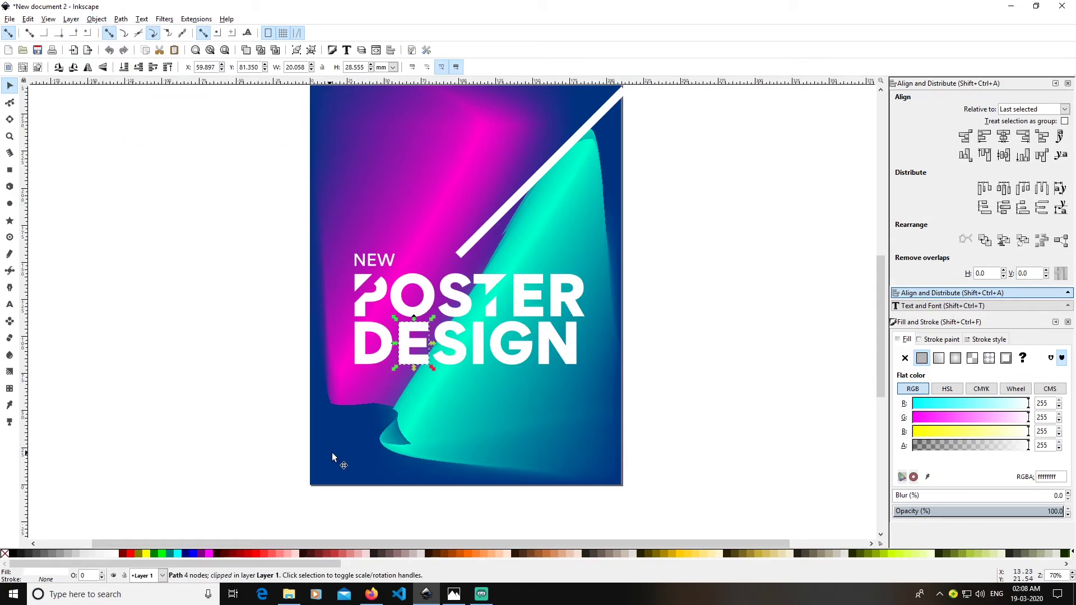
Colour the clipped E slice cyan (00ffcc) and move the white stripe down across the N
click(469, 554)
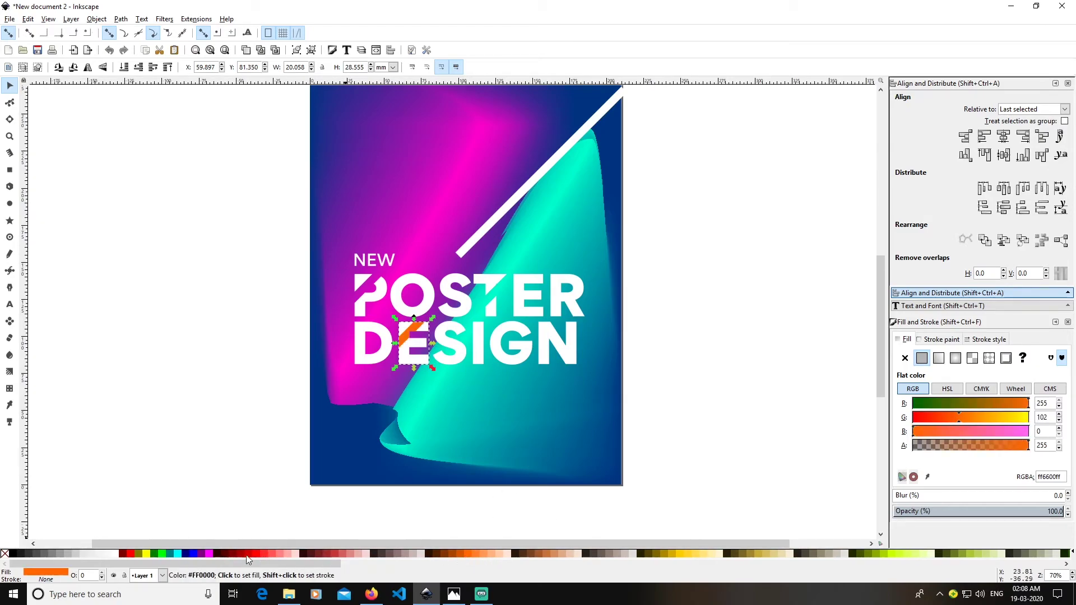
drag(290, 560, 676, 588)
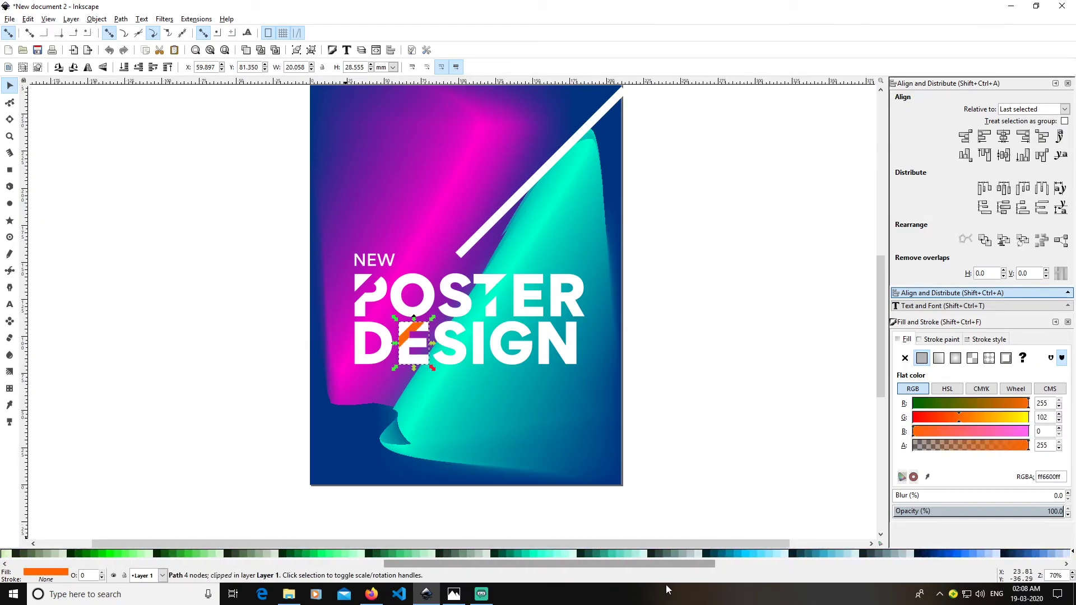
click(533, 556)
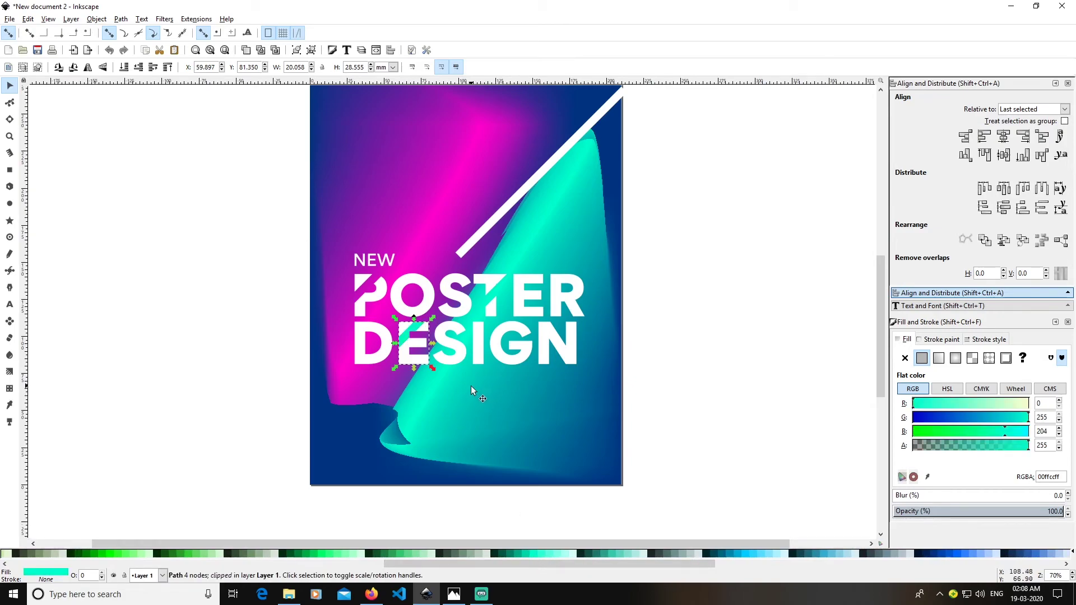
click(716, 324)
drag(514, 191, 565, 362)
Clip the N of DESIGN with the crossing white stripe via Object > Clip > Set
shift+click(563, 351)
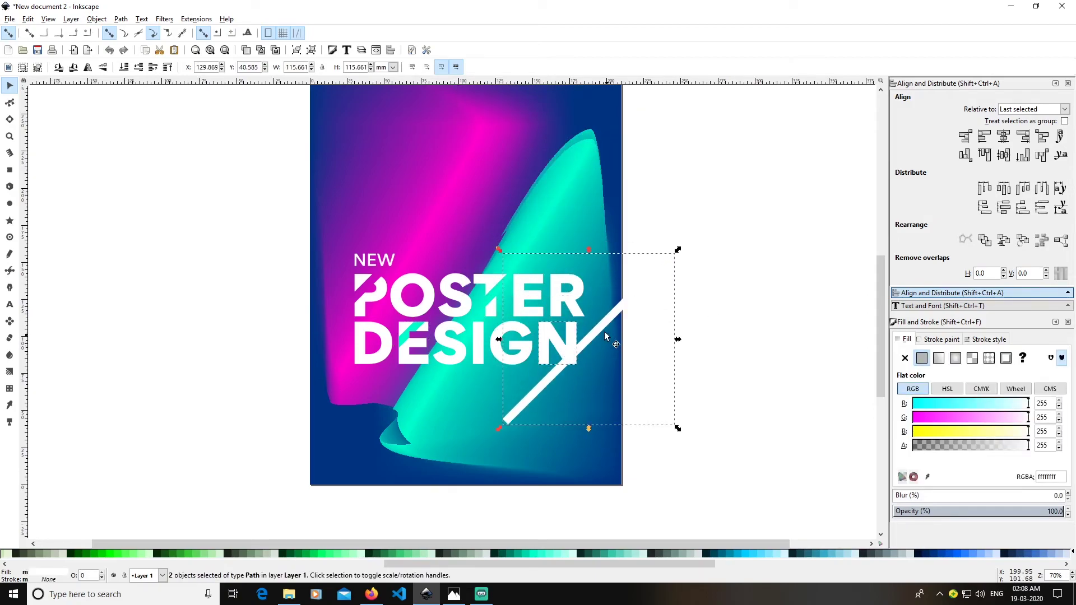
click(706, 352)
click(572, 343)
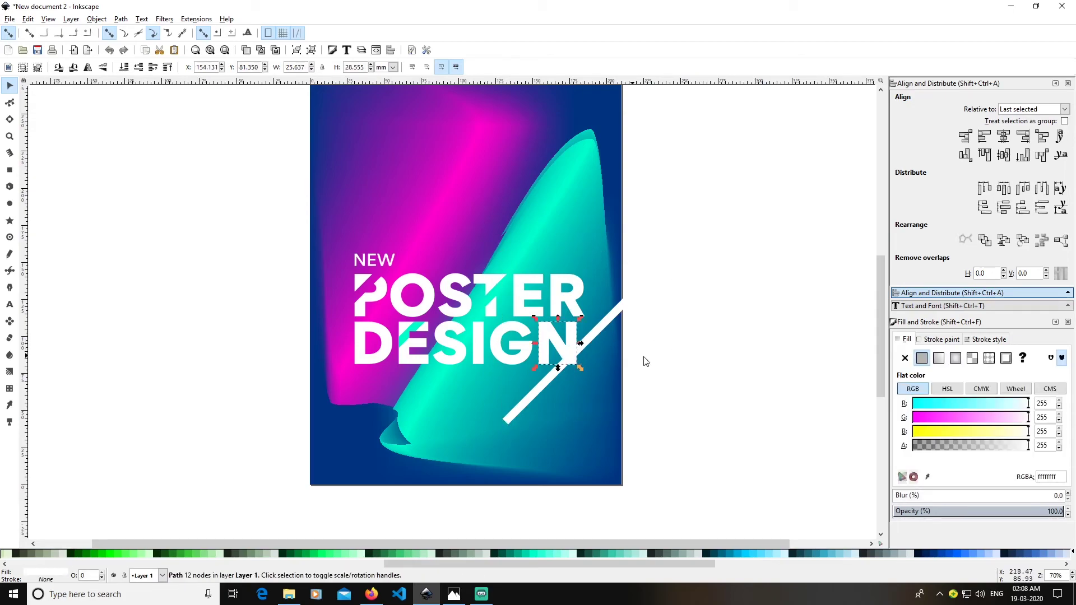
click(705, 373)
click(557, 342)
shift+click(600, 326)
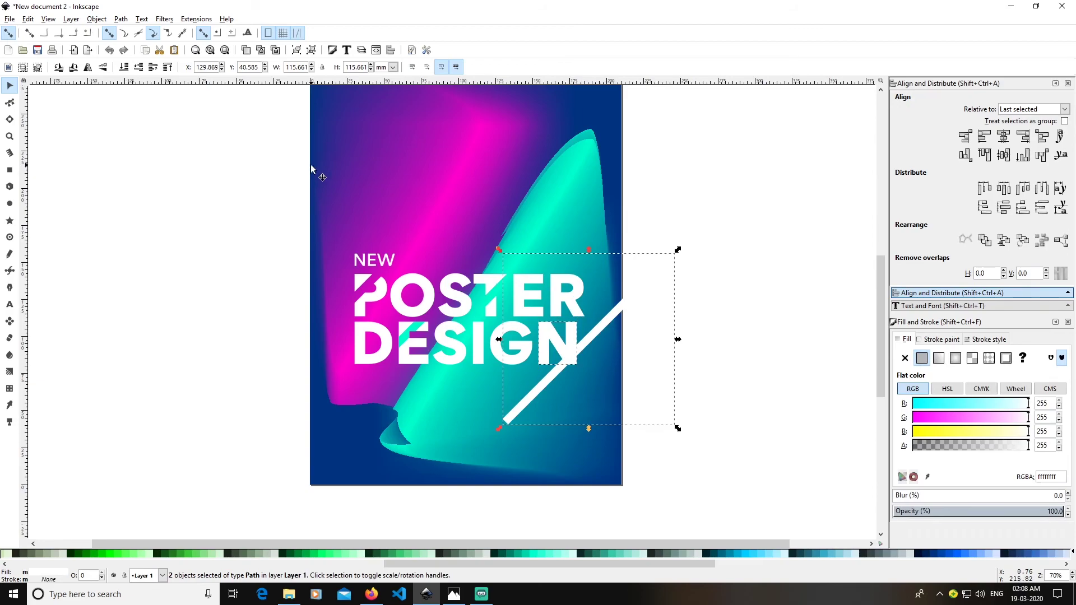
click(97, 19)
mouse_move(200, 143)
click(277, 139)
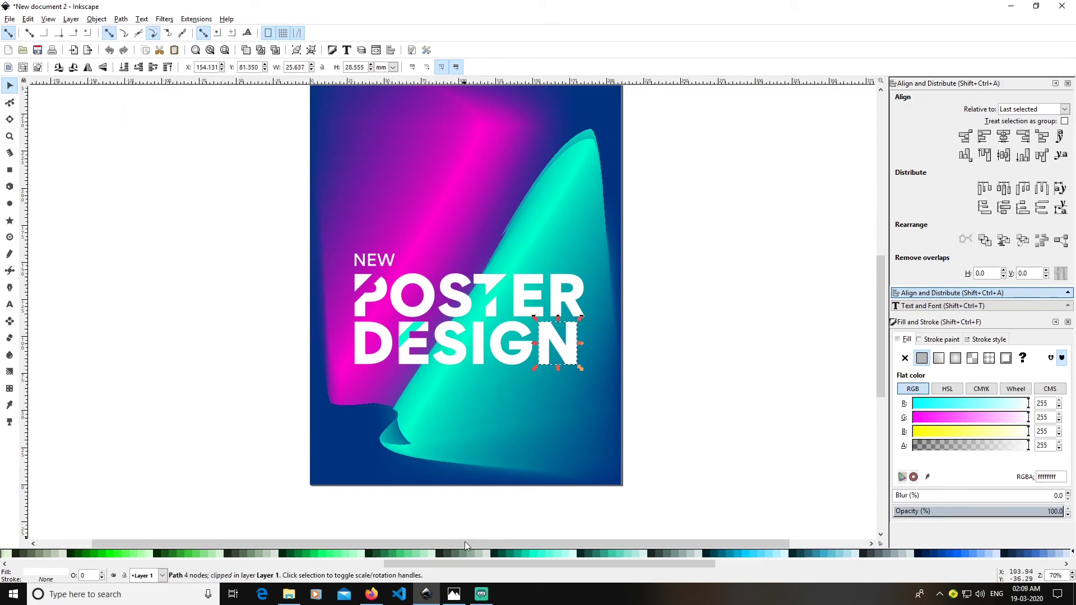
Colour the clipped N slice magenta (ff00cc)
drag(625, 565, 935, 574)
click(822, 556)
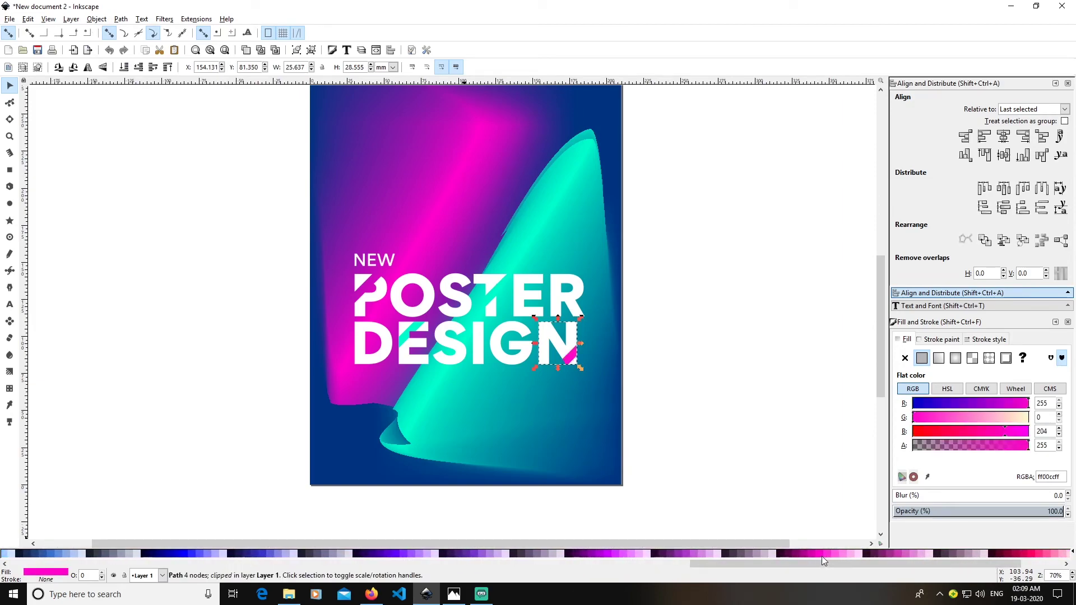
click(705, 392)
scroll(685, 389, down, 3)
scroll(686, 389, up, 3)
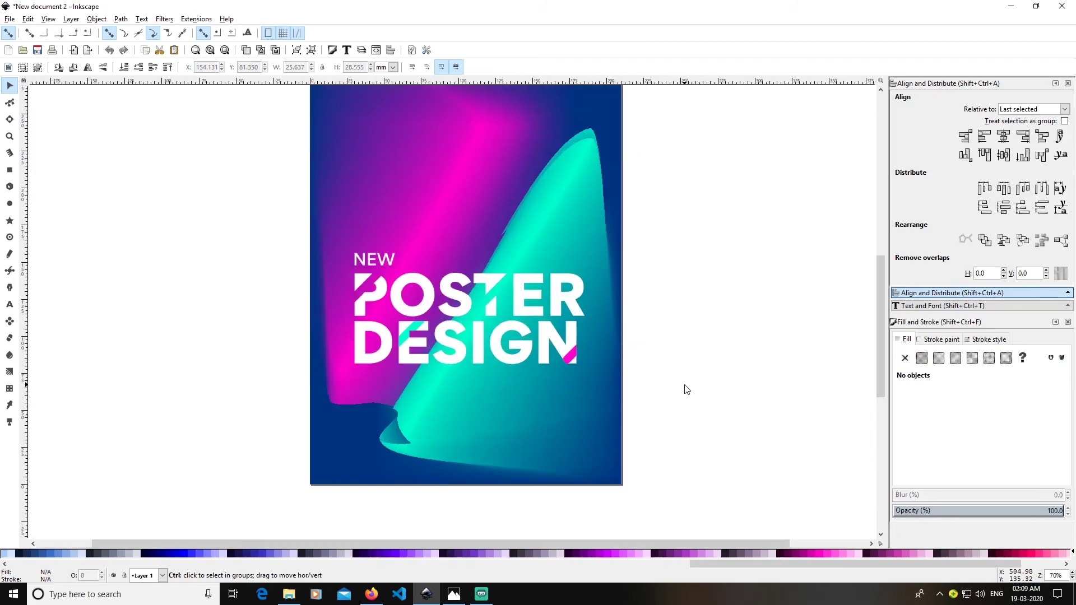
drag(684, 389, 668, 423)
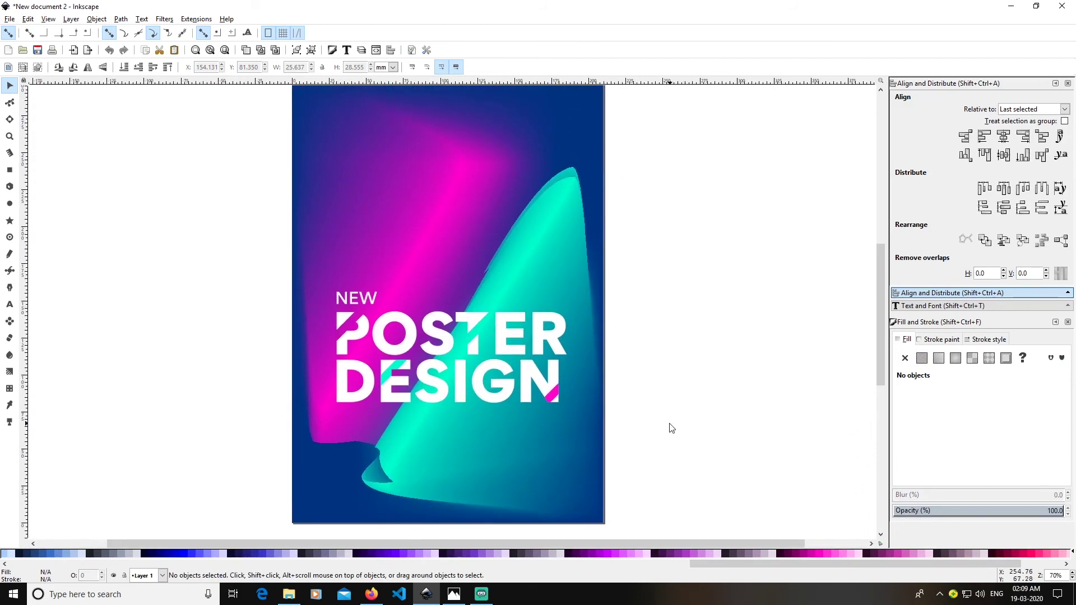